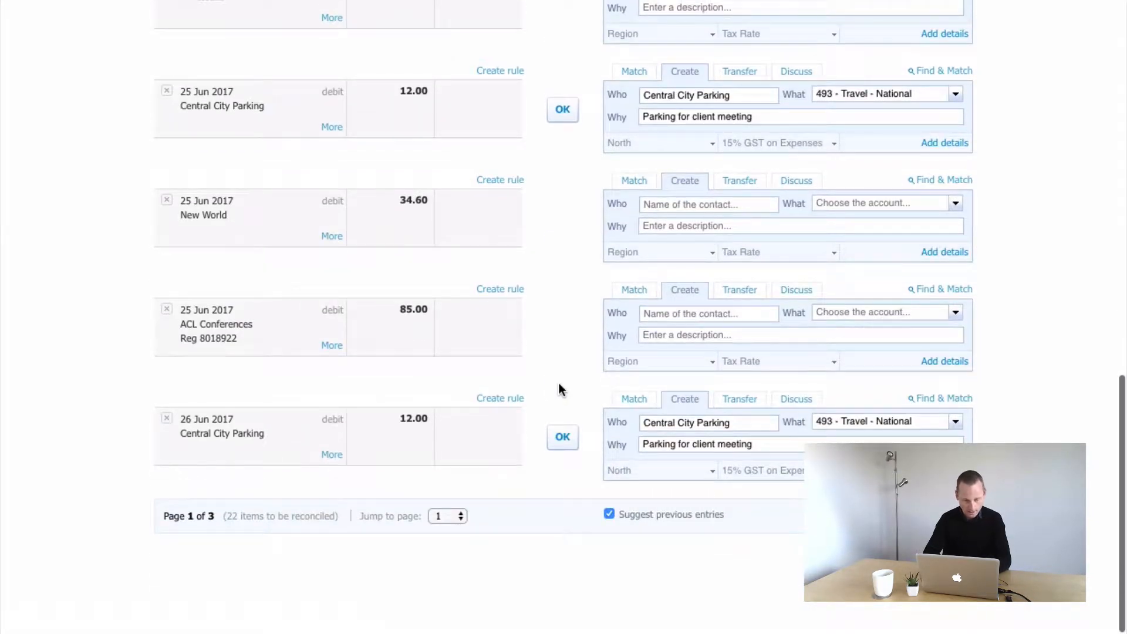
Open the details of the 800.00 Bayside Wholesale statement line on page 2 and set its spent type to Prepayment
left_click(951, 516)
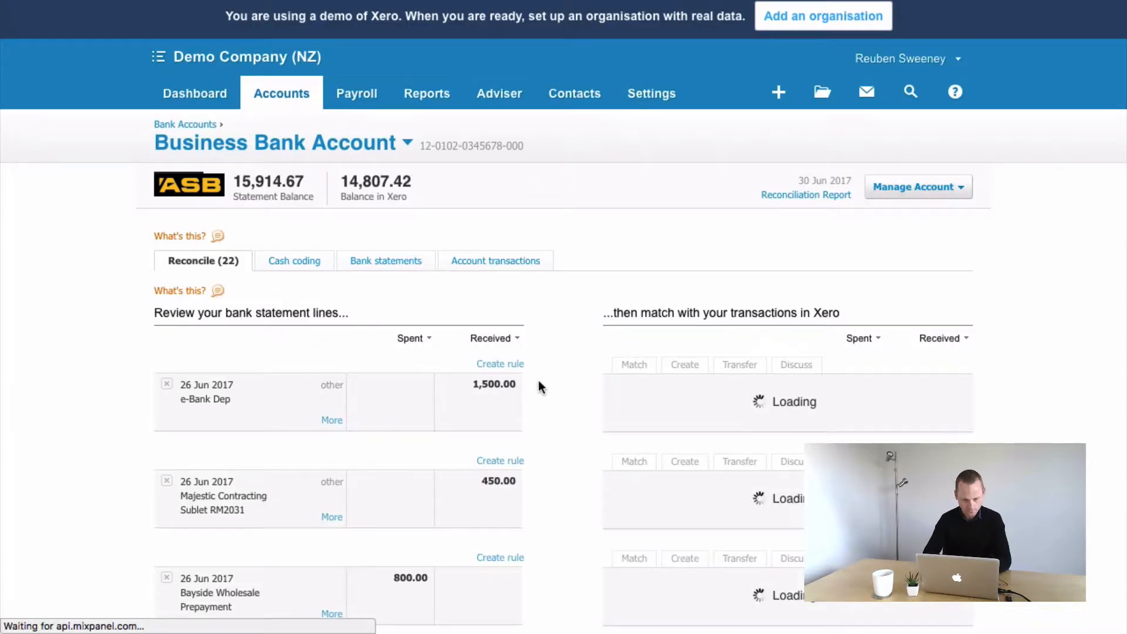
scroll(538, 381, "down", 5)
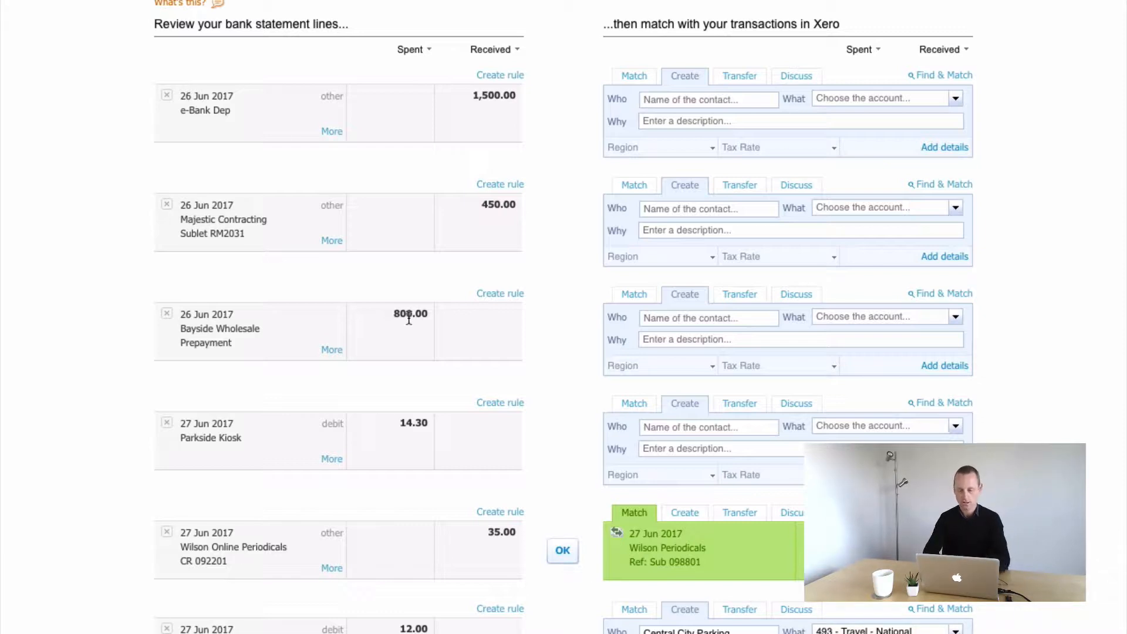
left_click(948, 366)
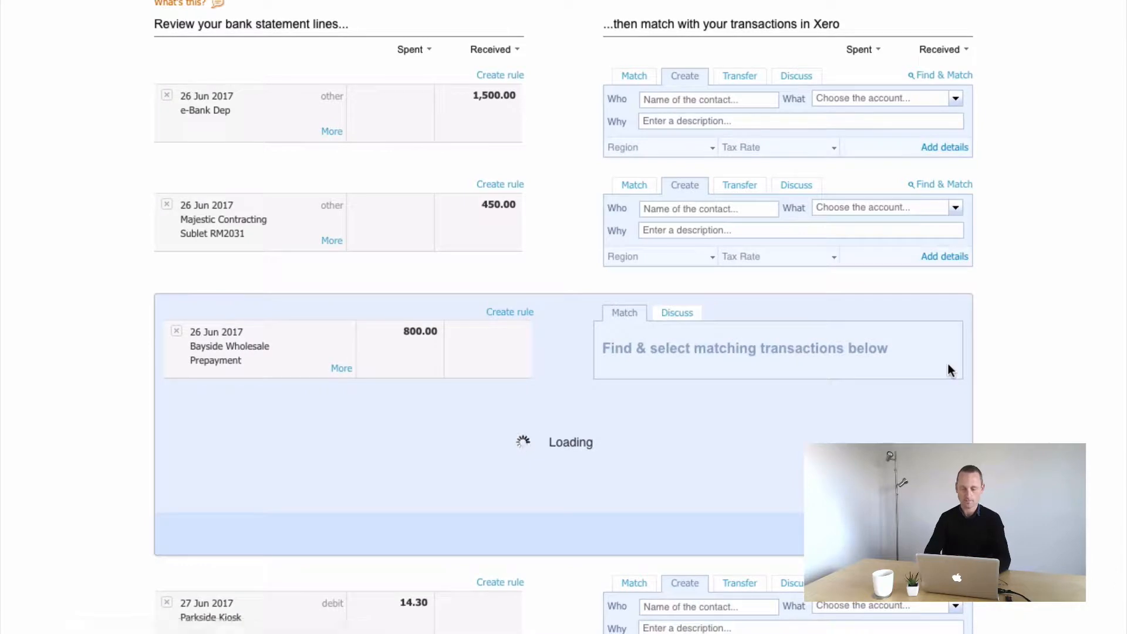
scroll(488, 440, "down", 4)
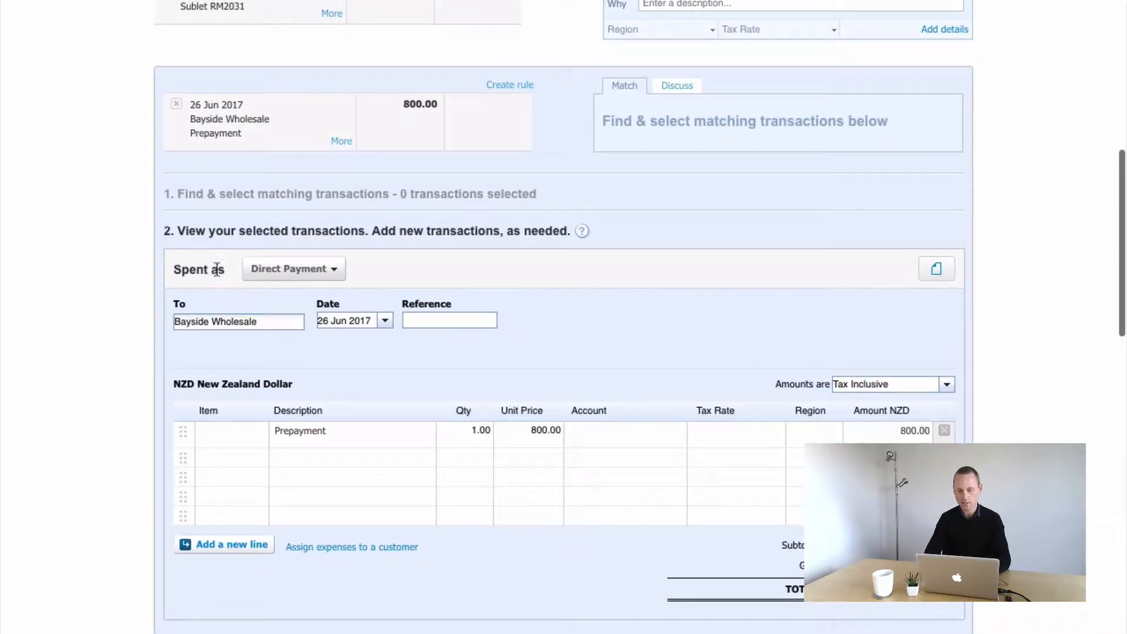
left_click(338, 270)
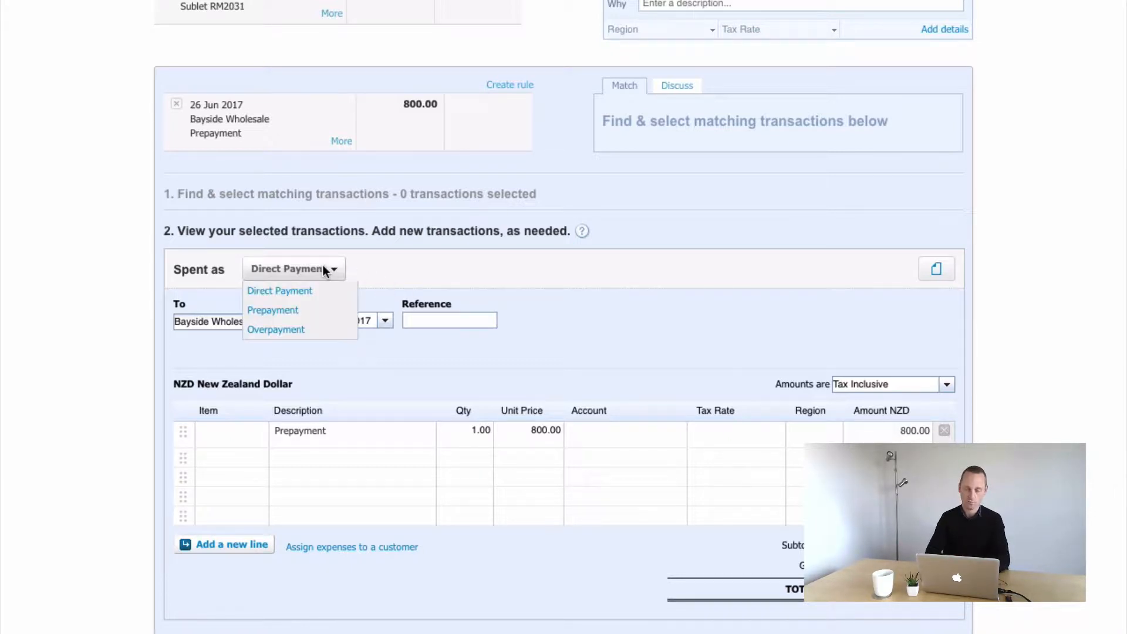
left_click(274, 311)
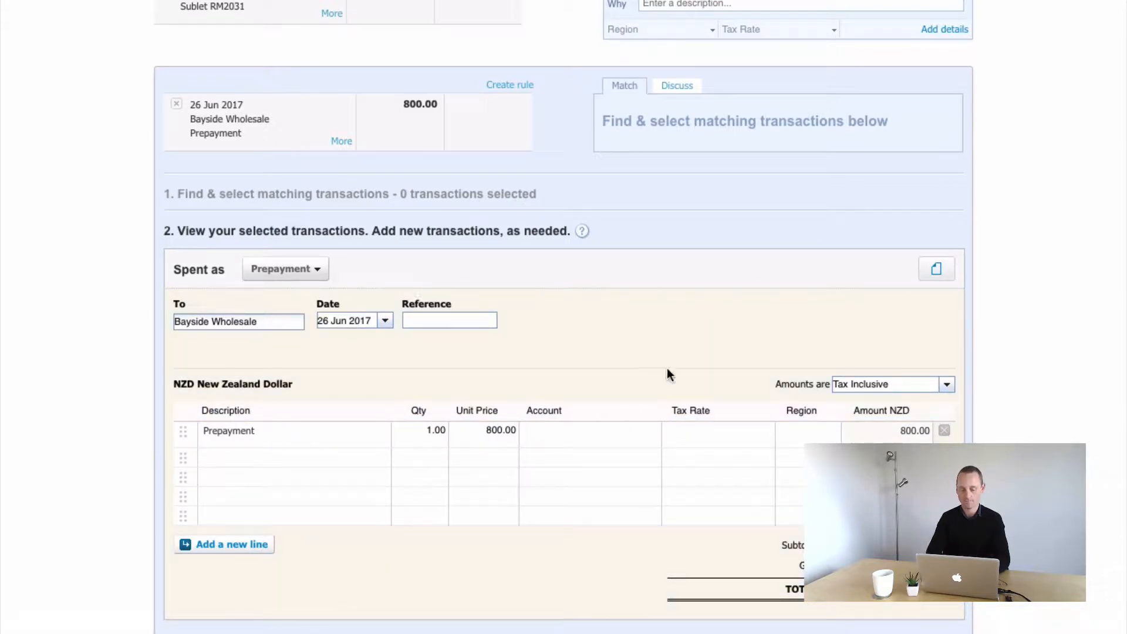
Change the prepayment line's description to "Prepayment for Product"
scroll(667, 369, "down", 2)
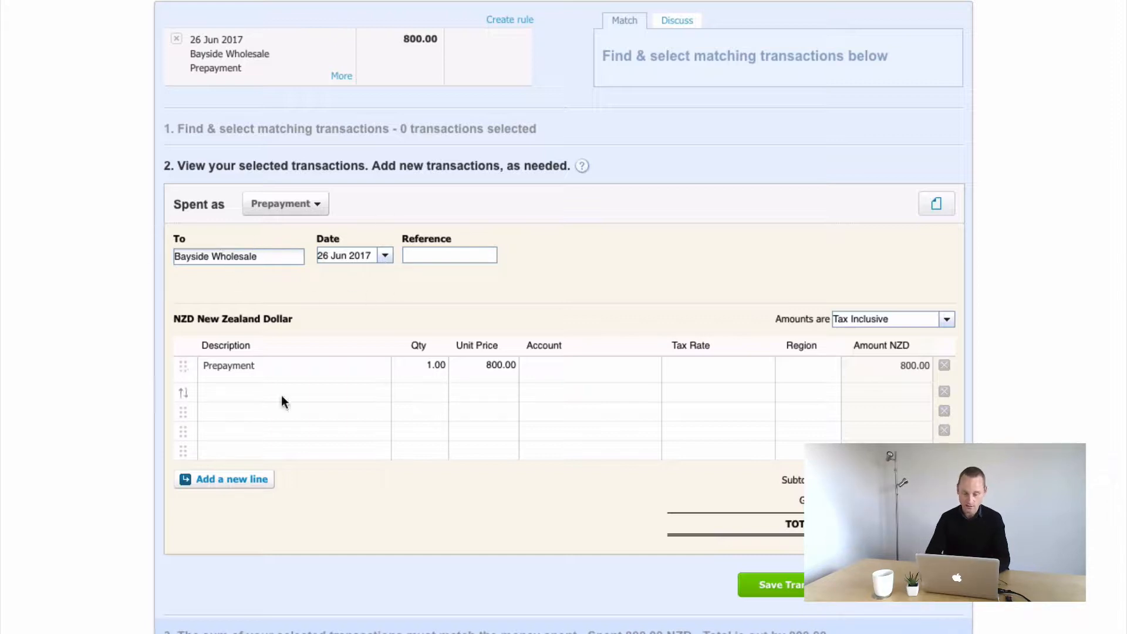
left_click(270, 371)
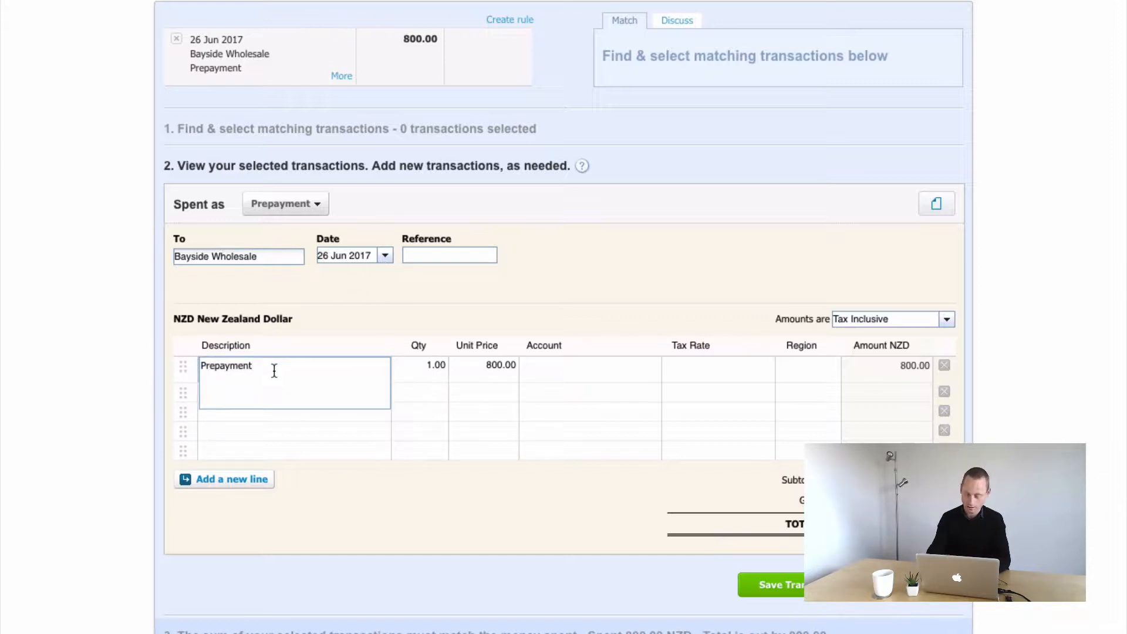
type("-")
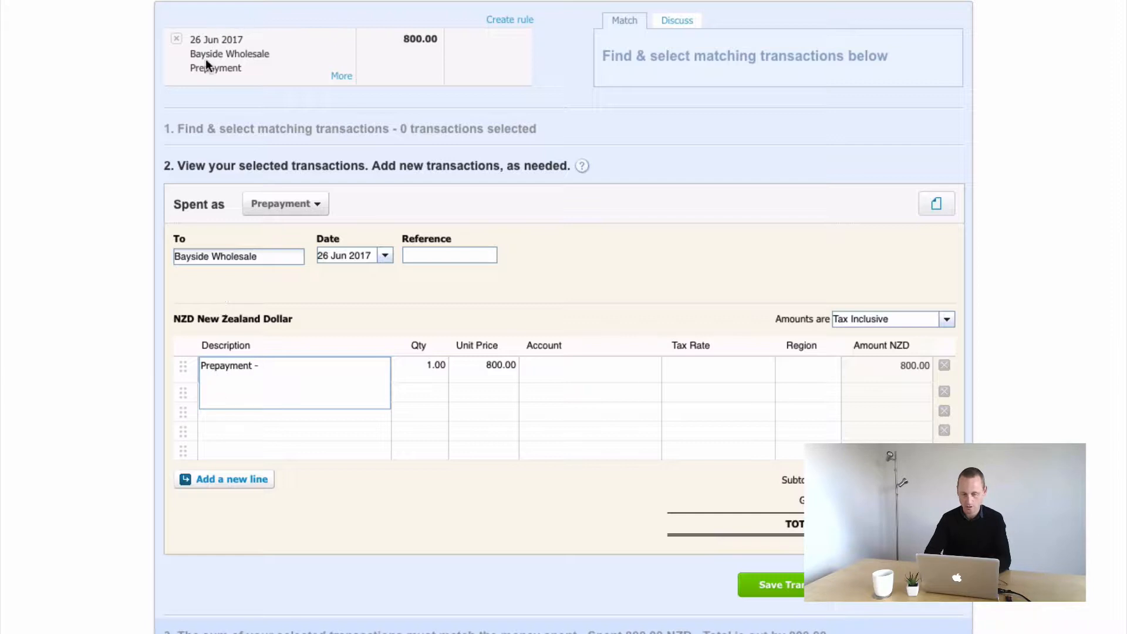
left_click_drag(227, 55, 202, 66)
left_click(218, 72)
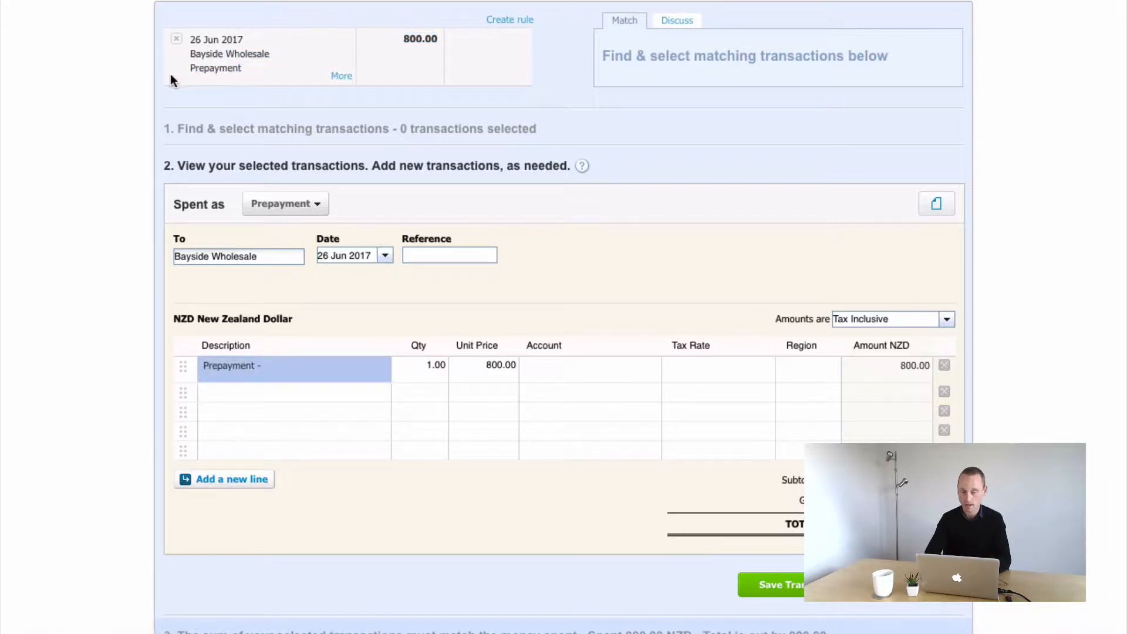
left_click(297, 370)
key("BackSpace")
type("for")
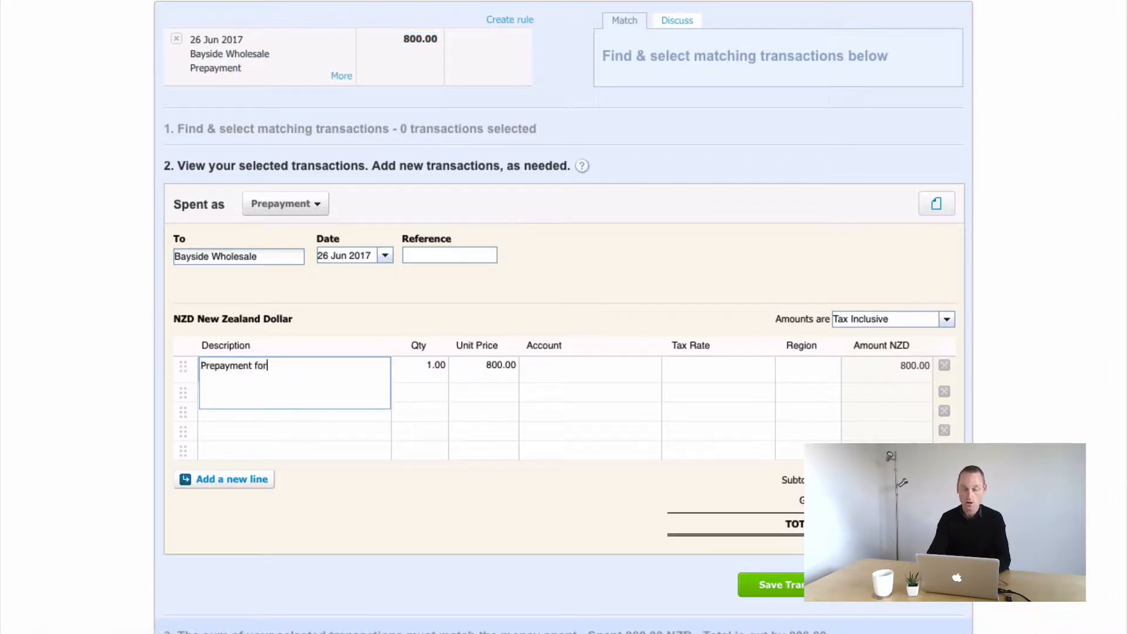
type(" G")
key("BackSpace")
type("Product")
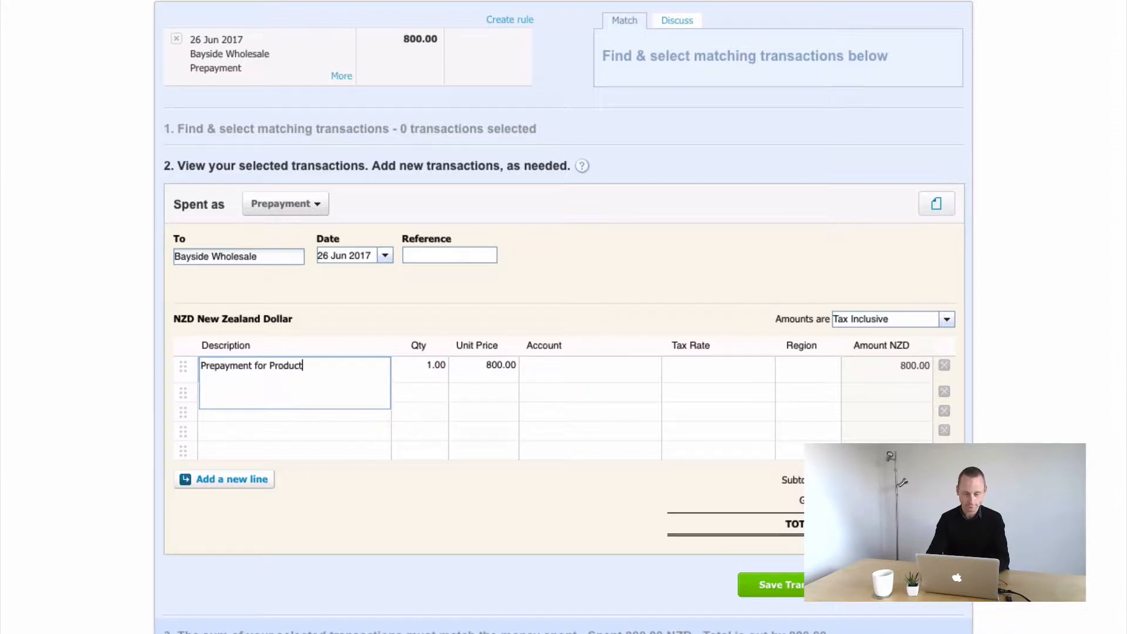
key("Tab")
key("Tab")
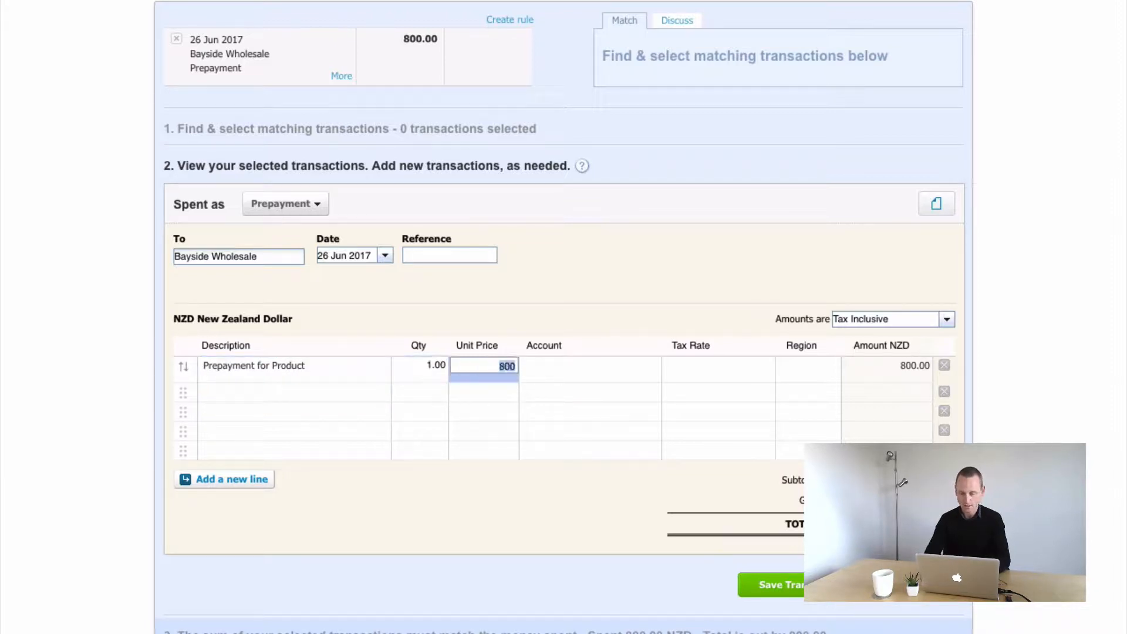
Assign the prepayment line to account 620 - Supplier Prepayments and the North region
left_click(580, 368)
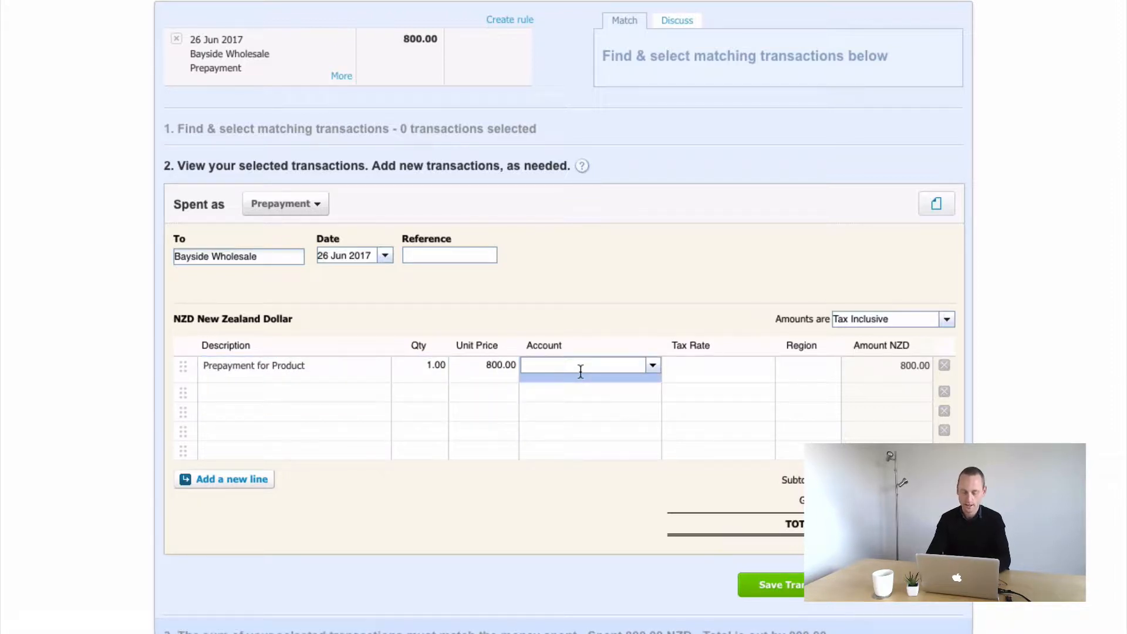
type("supp")
left_click(581, 390)
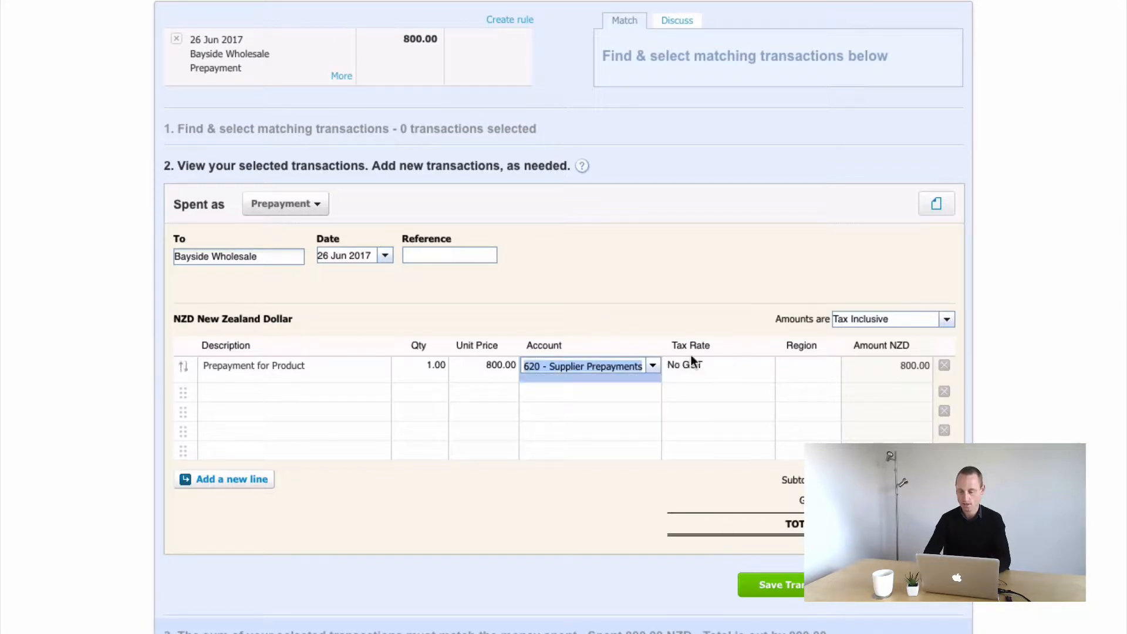
left_click(1001, 344)
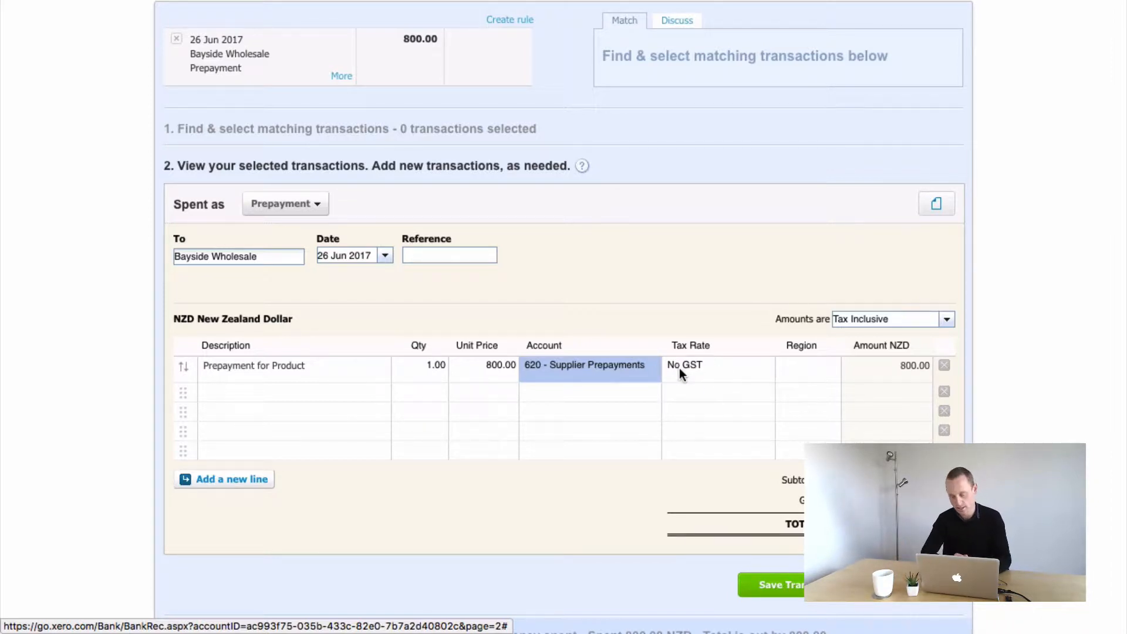
left_click(804, 372)
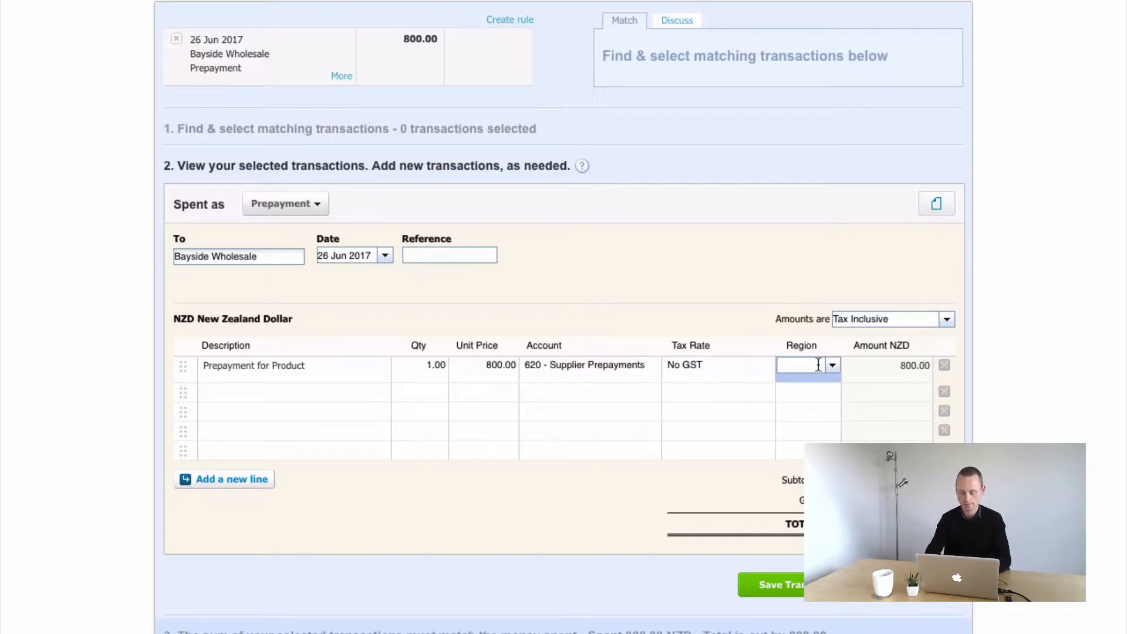
type("nor")
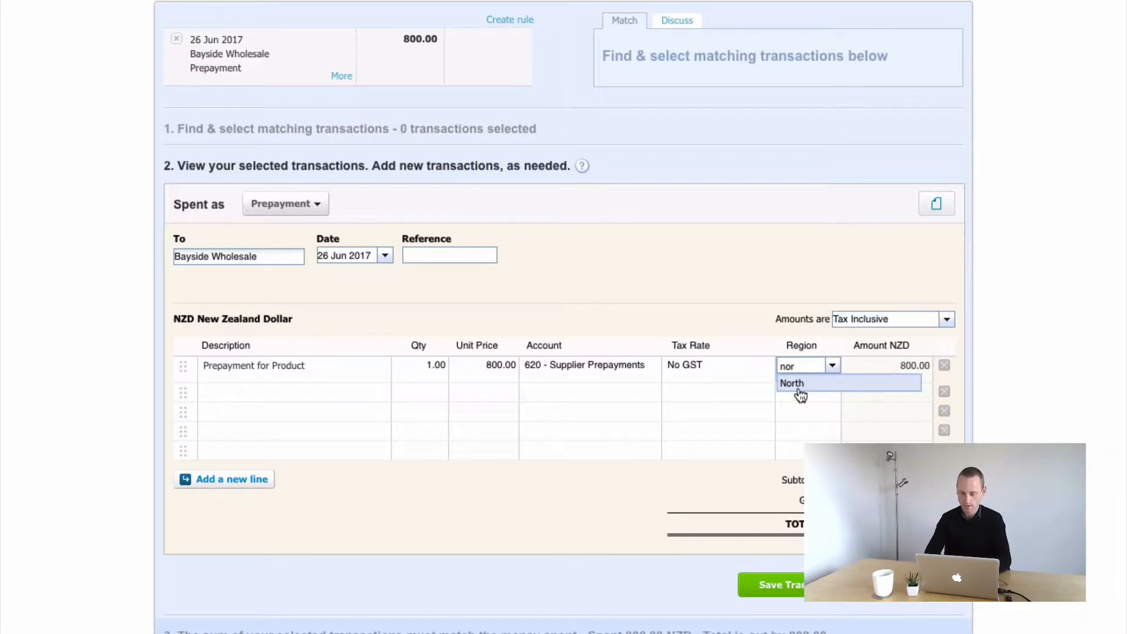
left_click(798, 388)
Save the Bayside Wholesale prepayment and reconcile it with the bank statement line
scroll(660, 457, "down", 2)
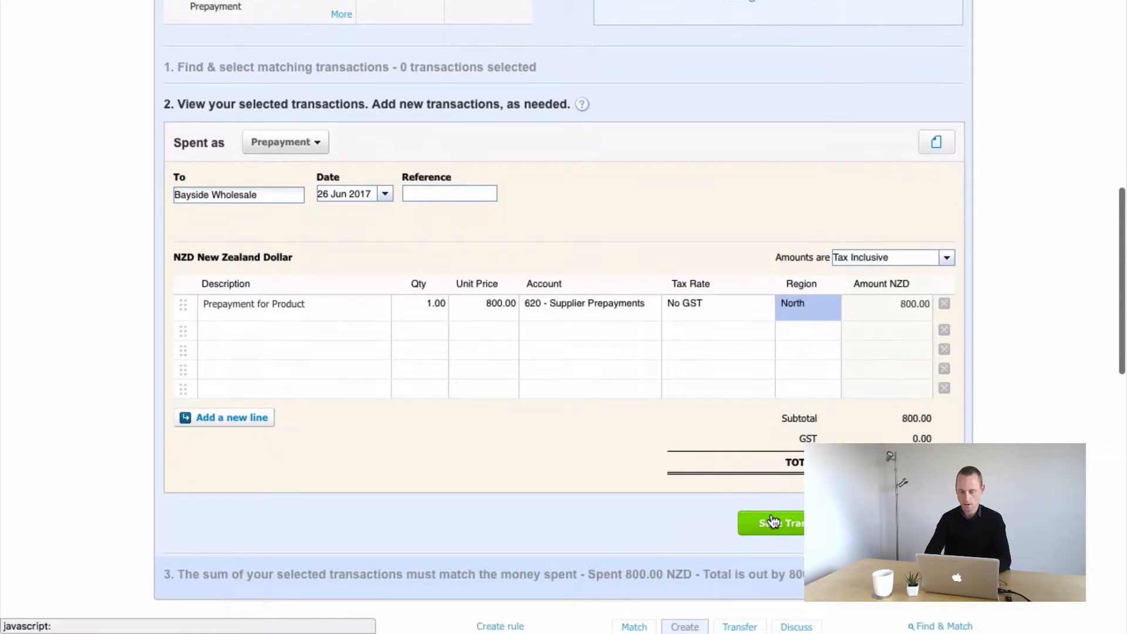
left_click(772, 521)
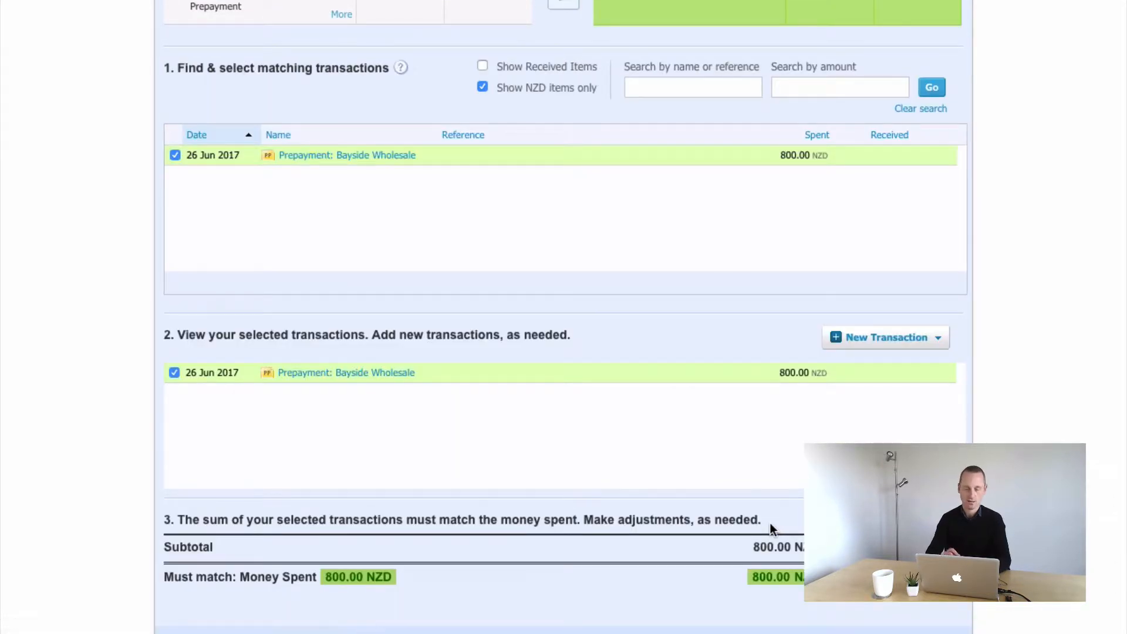
scroll(637, 414, "up", 3)
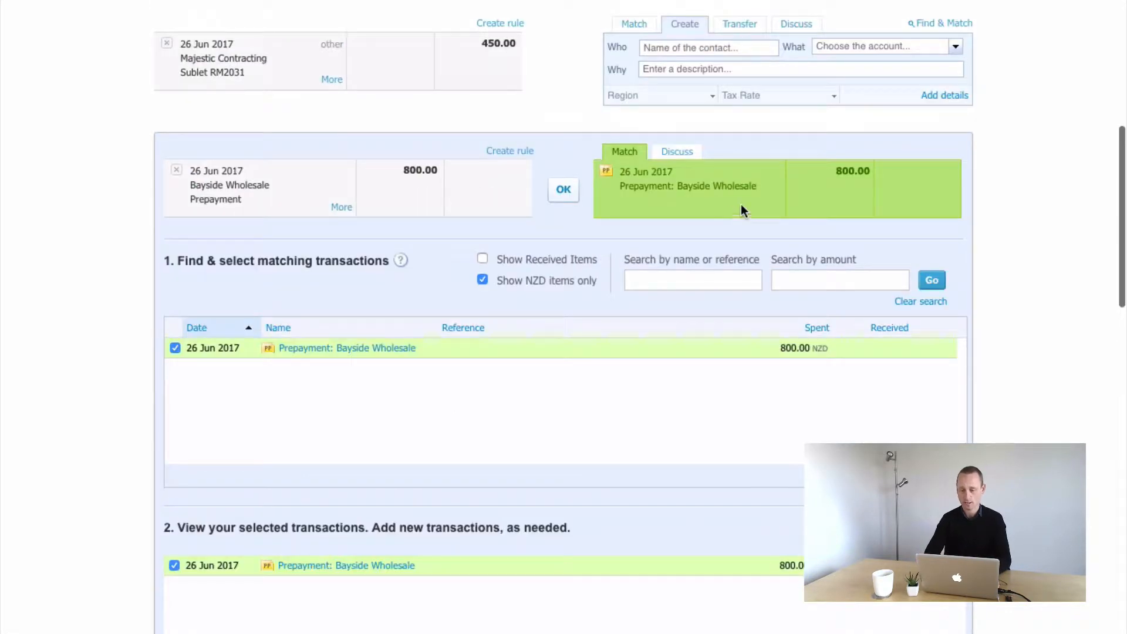
scroll(581, 360, "down", 4)
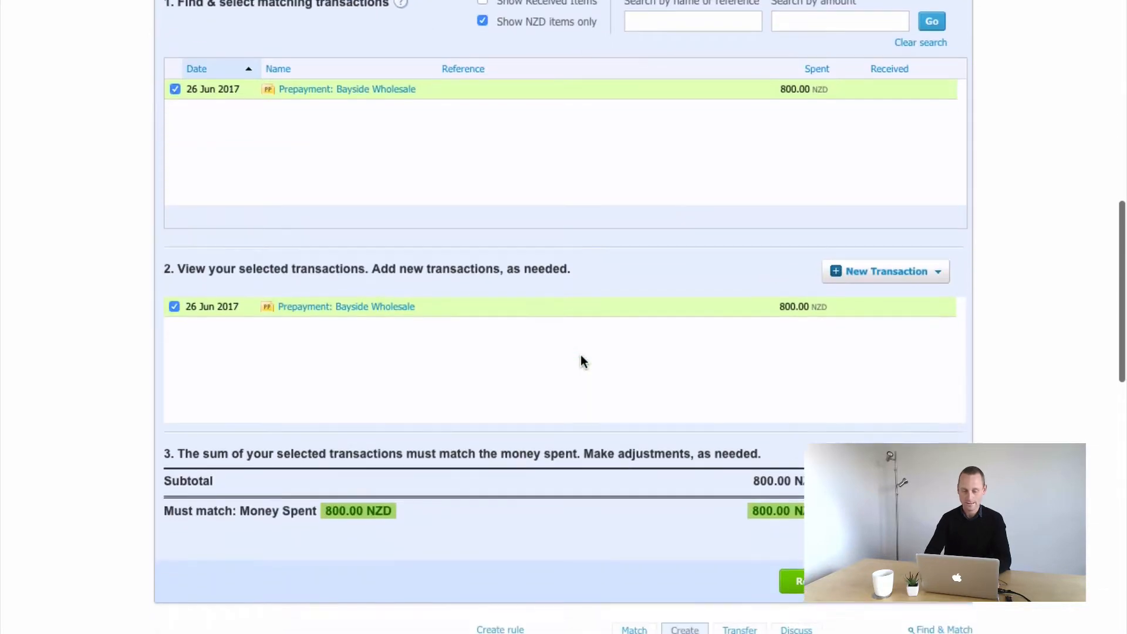
scroll(581, 358, "down", 3)
left_click(794, 409)
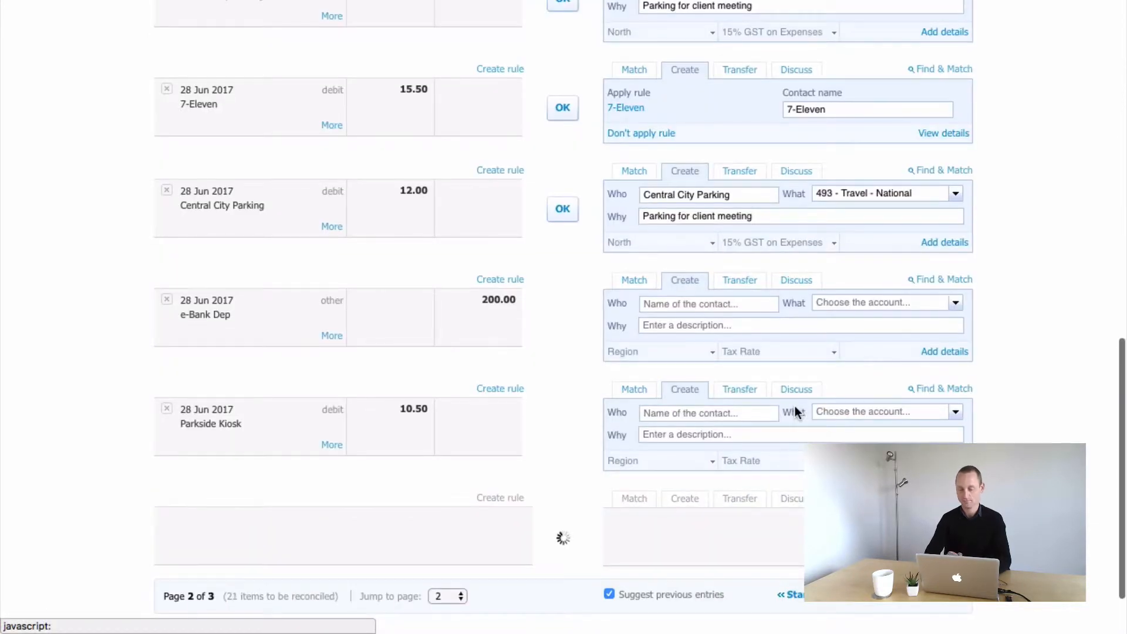
Open the list of purchase bills awaiting payment
scroll(587, 291, "up", 4)
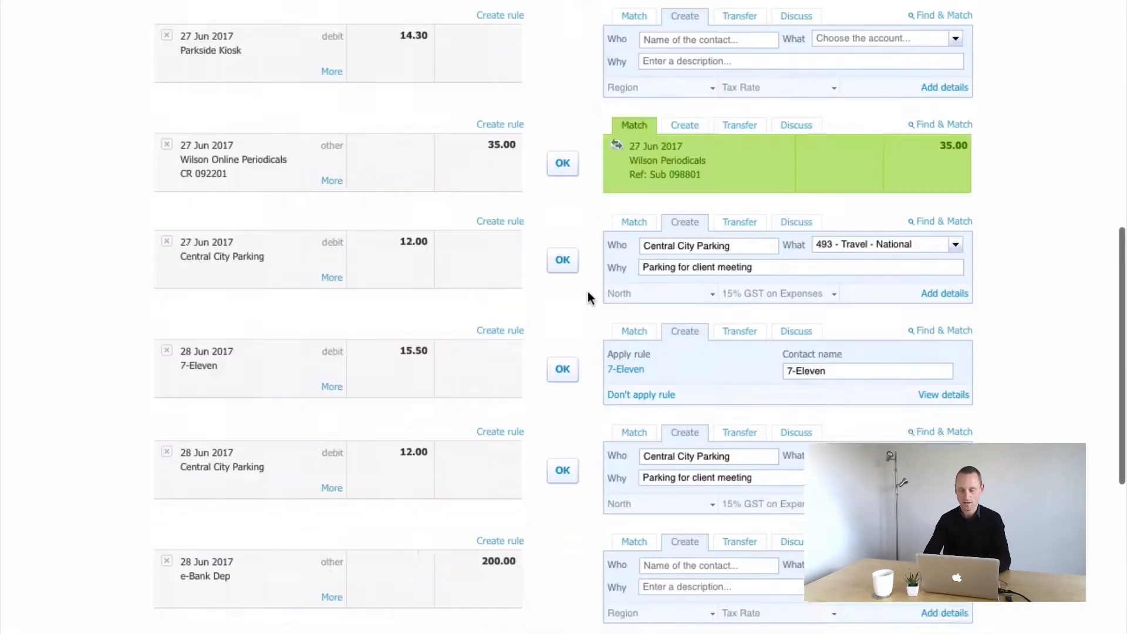
scroll(384, 122, "up", 10)
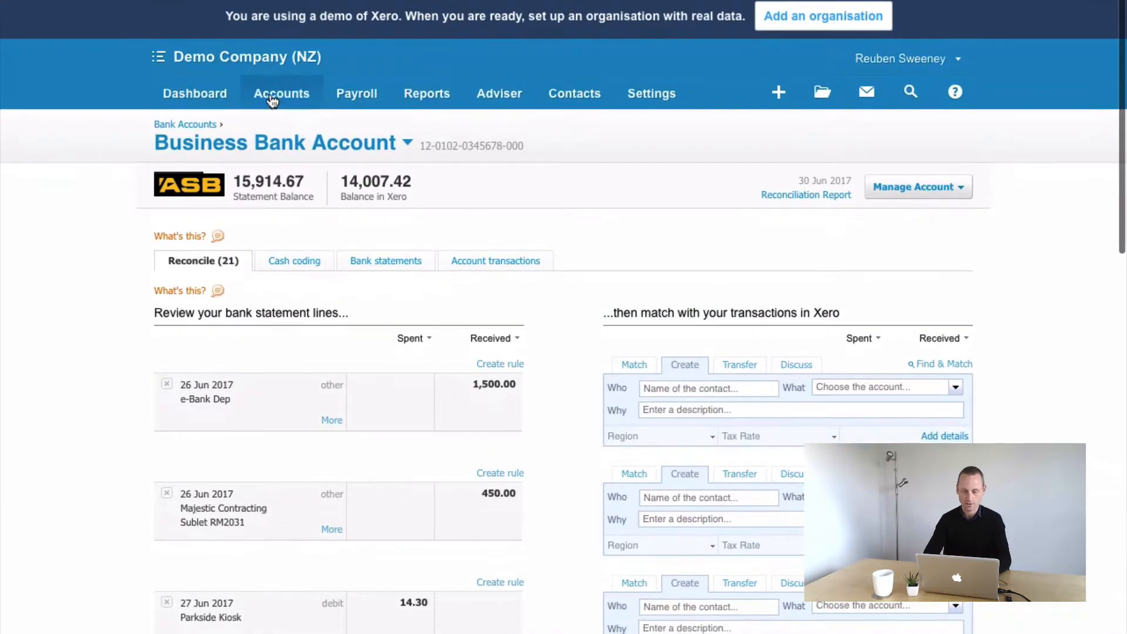
left_click(281, 93)
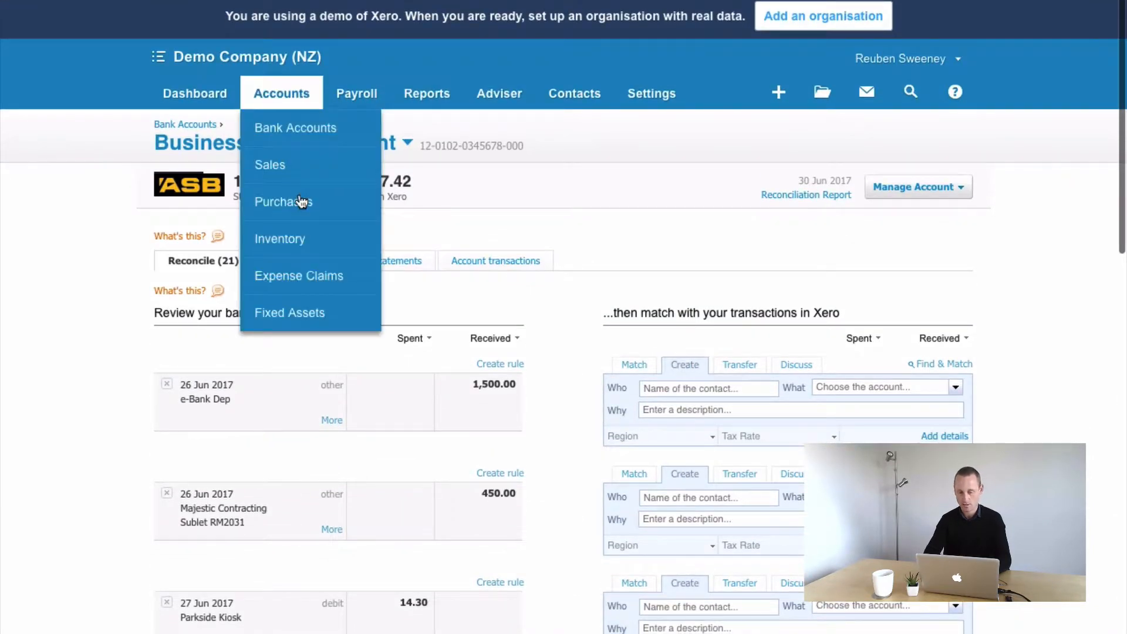
left_click(301, 202)
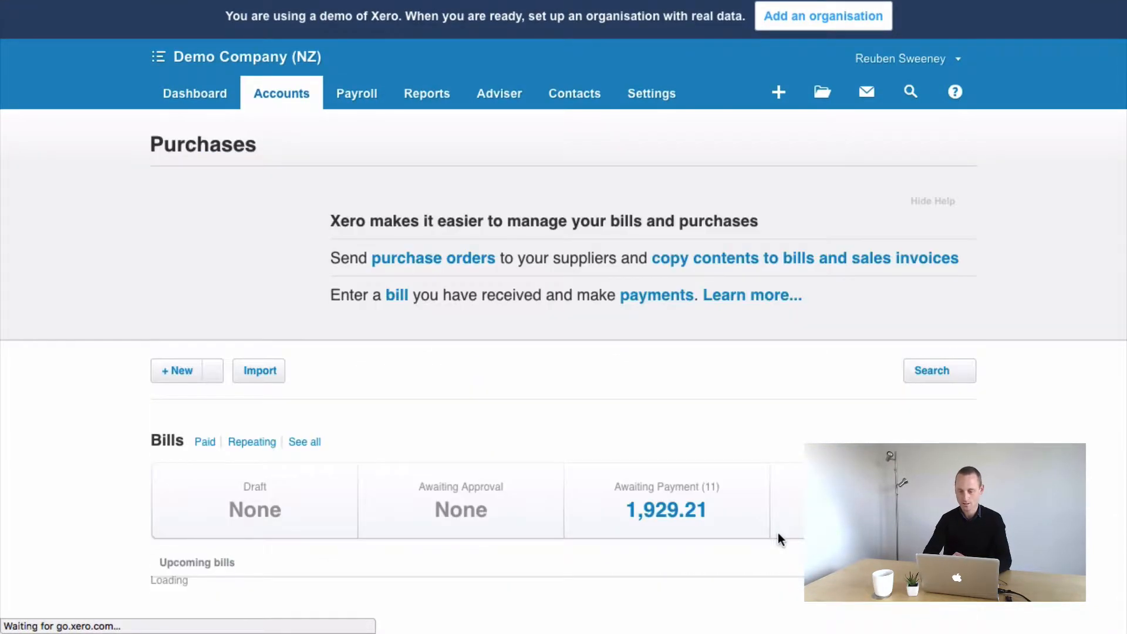
scroll(629, 434, "down", 3)
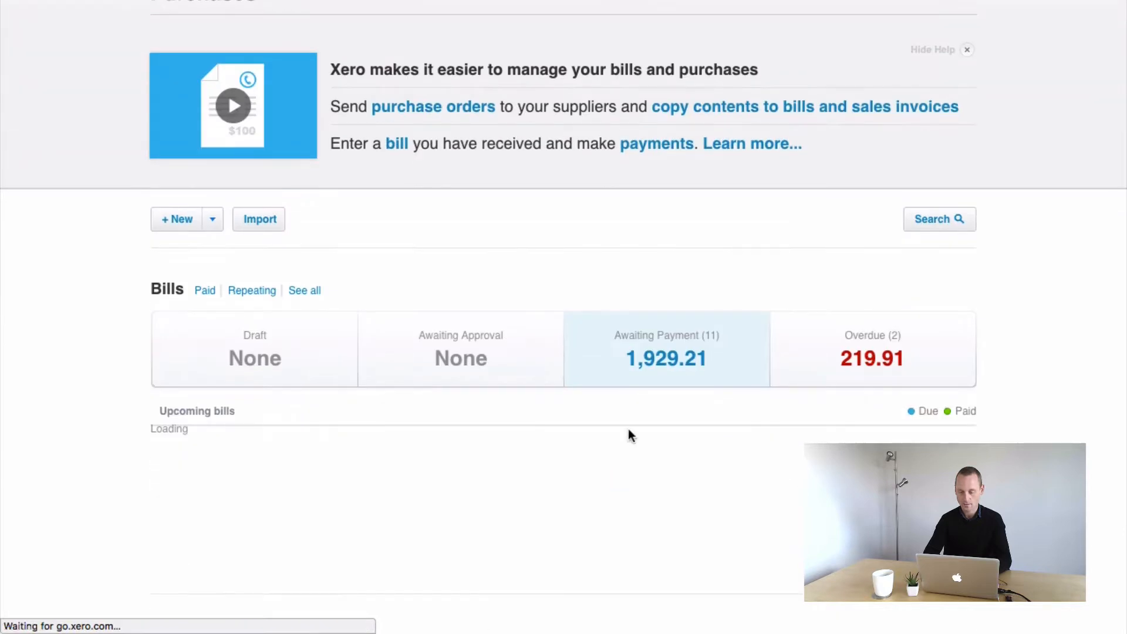
left_click(639, 357)
scroll(636, 352, "down", 5)
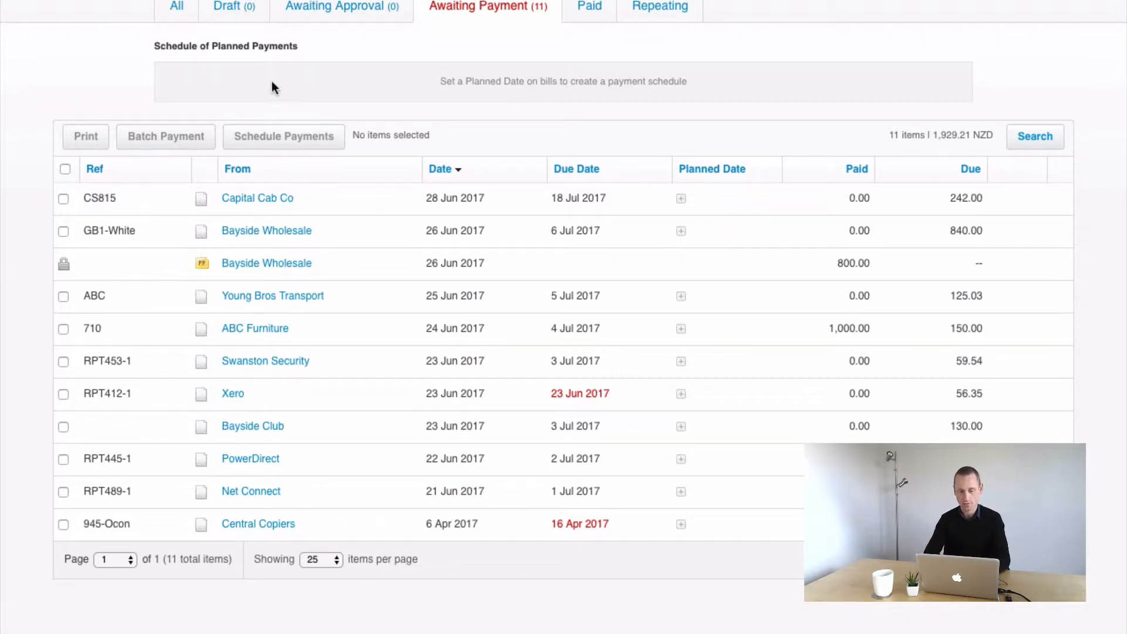
Create a new bill with Bayside Club as the supplier
scroll(272, 80, "up", 3)
left_click(232, 121)
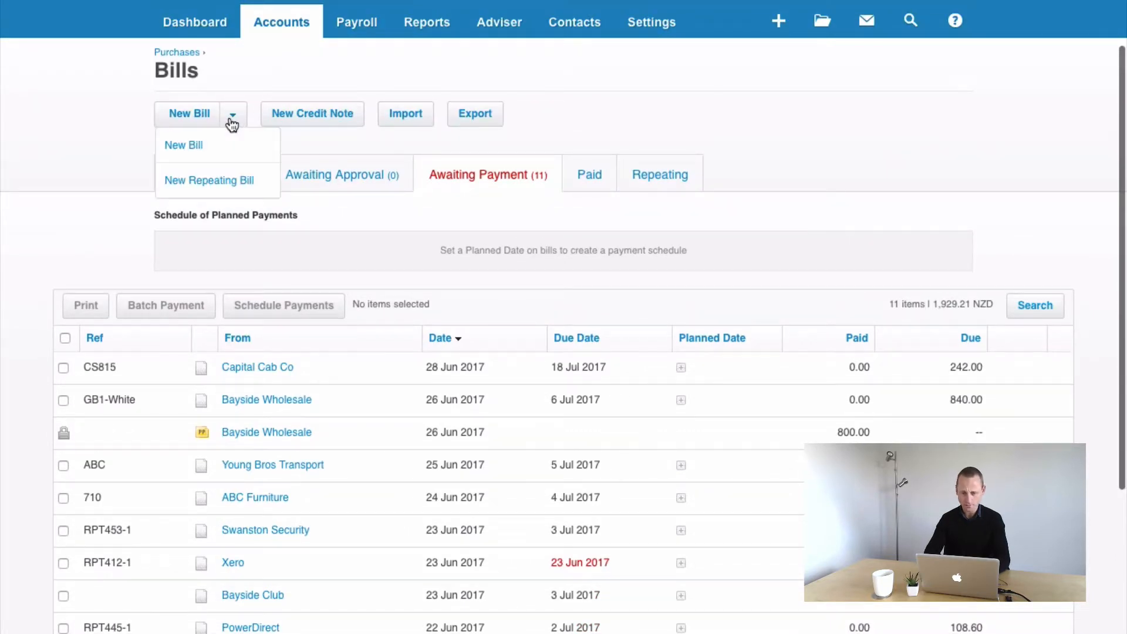
left_click(208, 139)
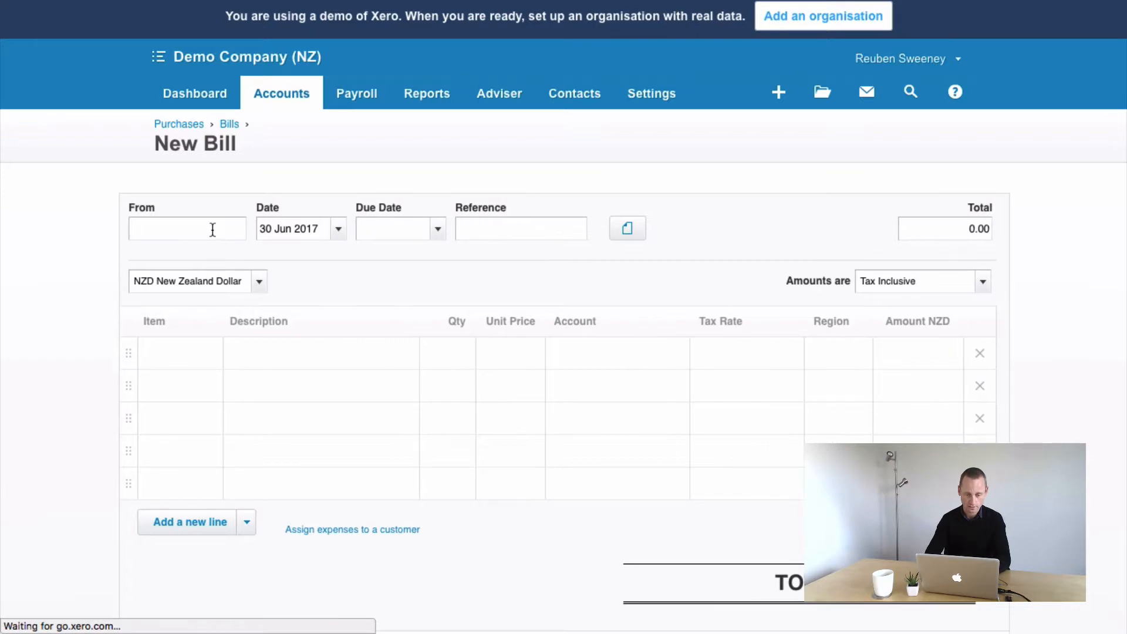
type("baysid")
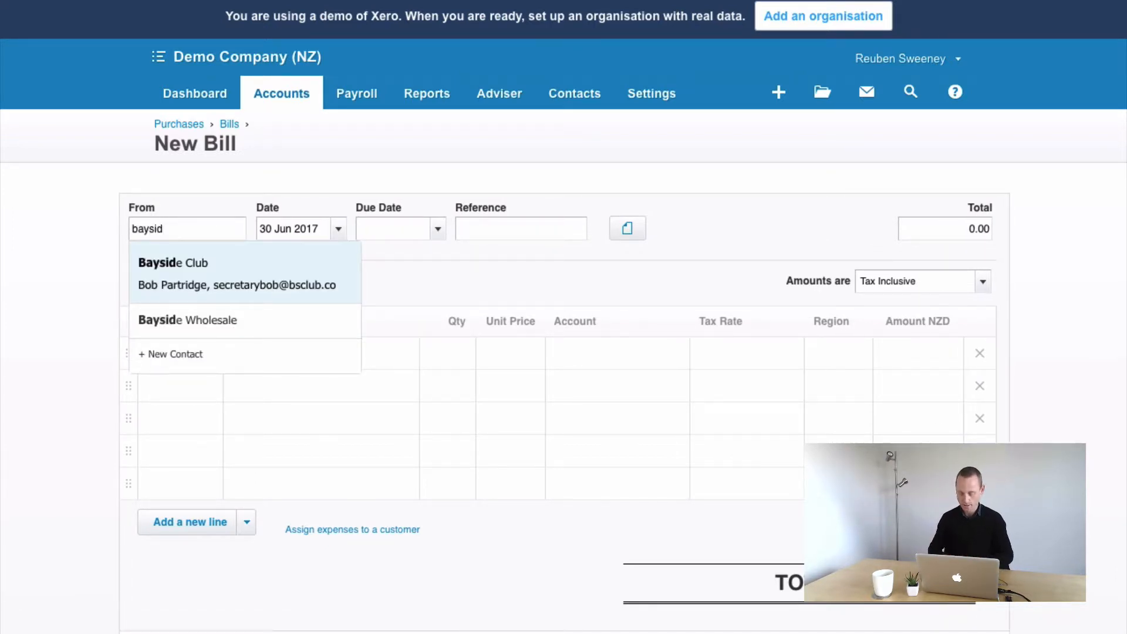
left_click(169, 284)
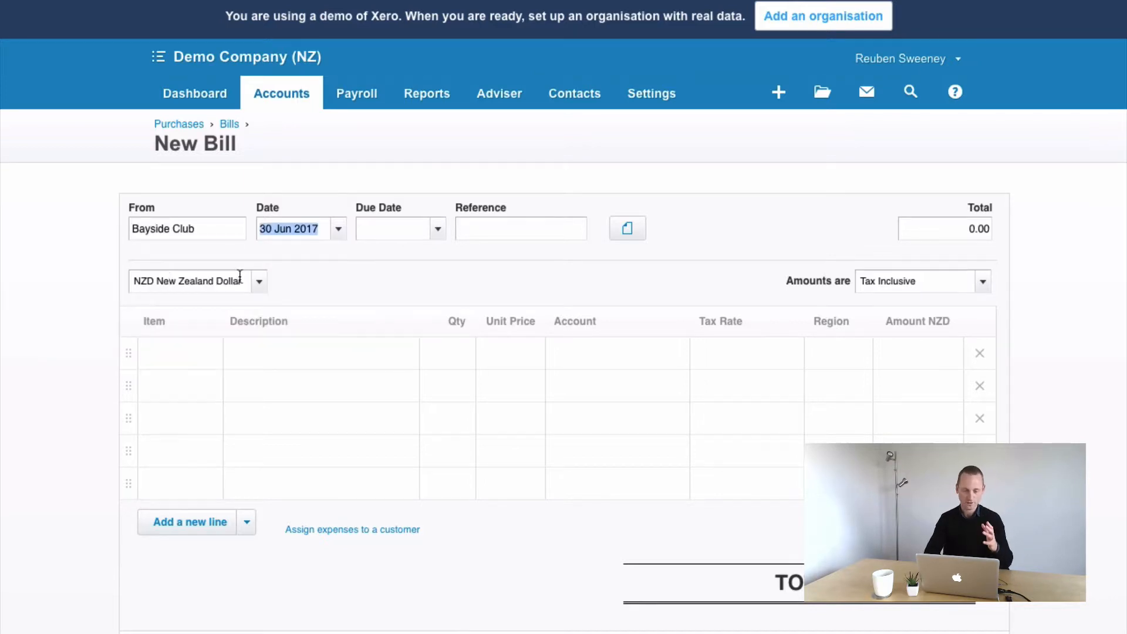
Set the bill's due date to 7 Jul 2017
left_click(438, 230)
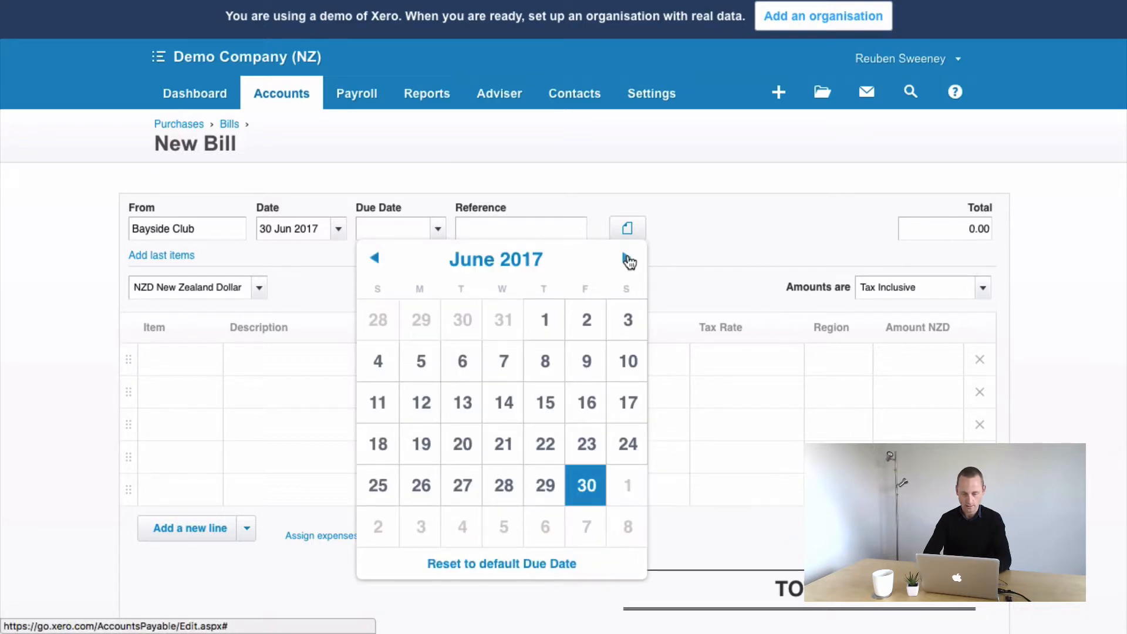
left_click(626, 258)
left_click(573, 364)
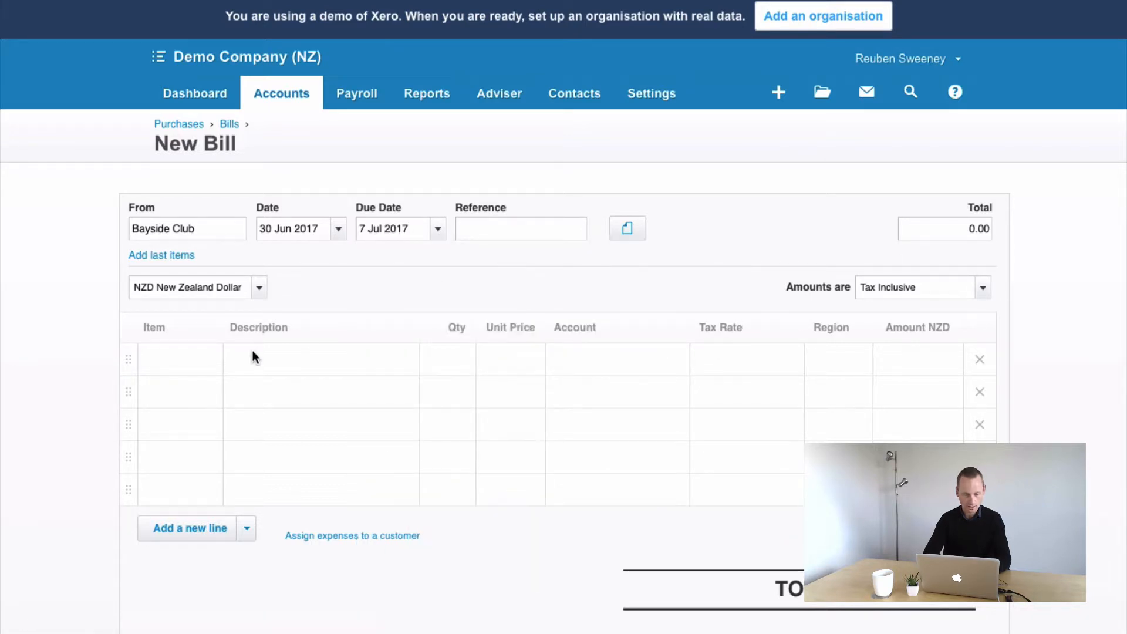
Describe the bill's first line item as "Product delivery"
left_click(265, 369)
type("Prod")
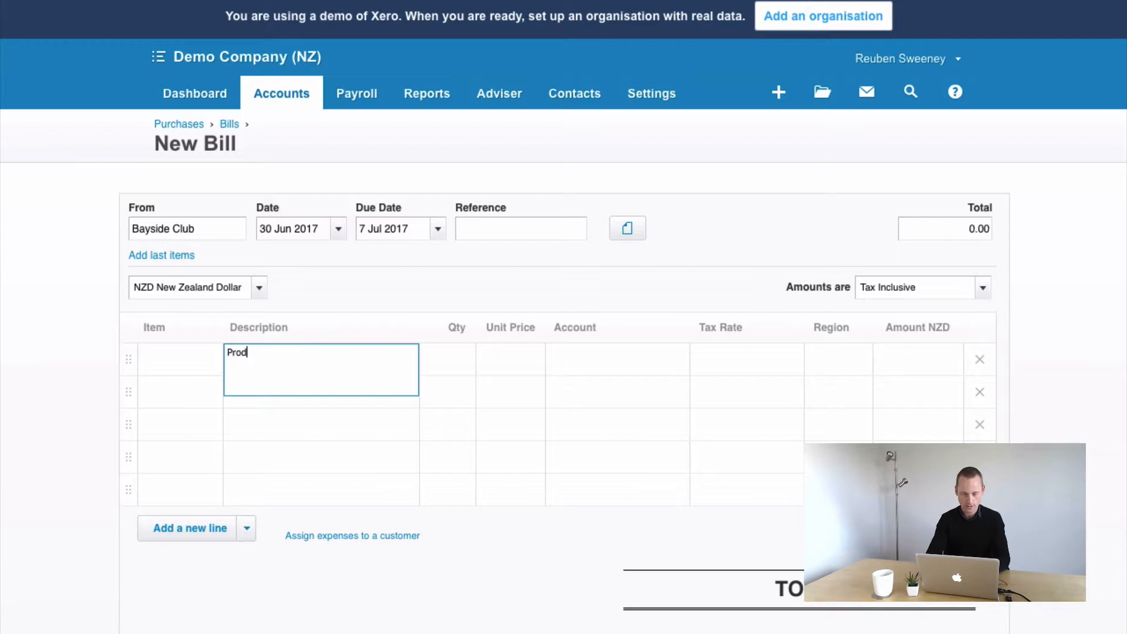
type("uct as d")
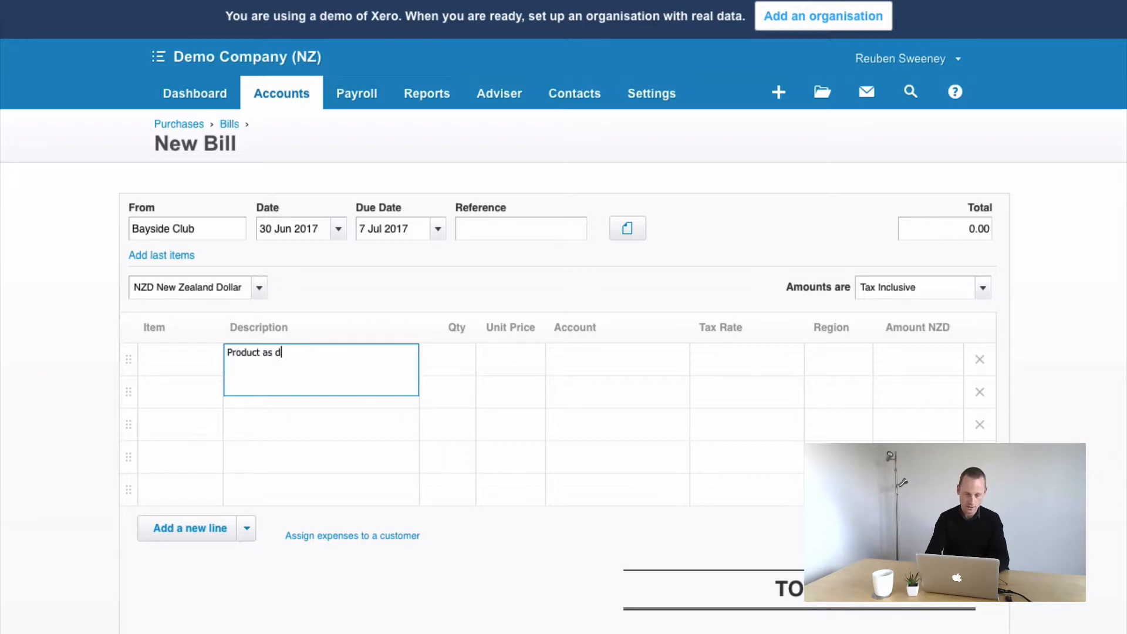
key("BackSpace")
type("delivery")
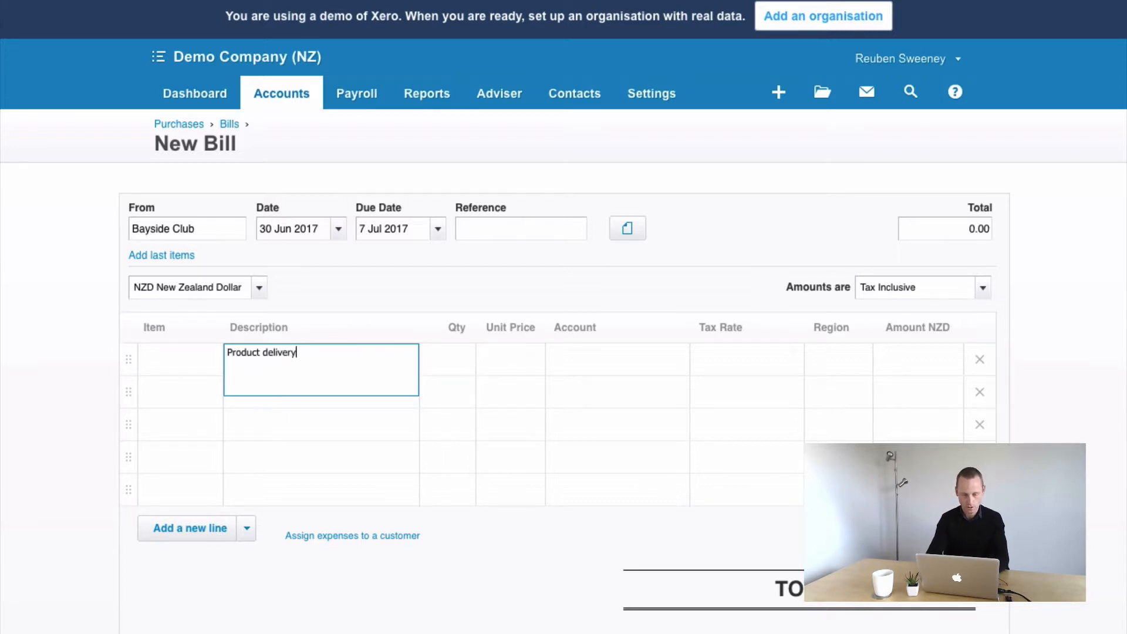
Set the Product delivery line's quantity to 4 and its unit price to 400
key("Tab")
key("Tab")
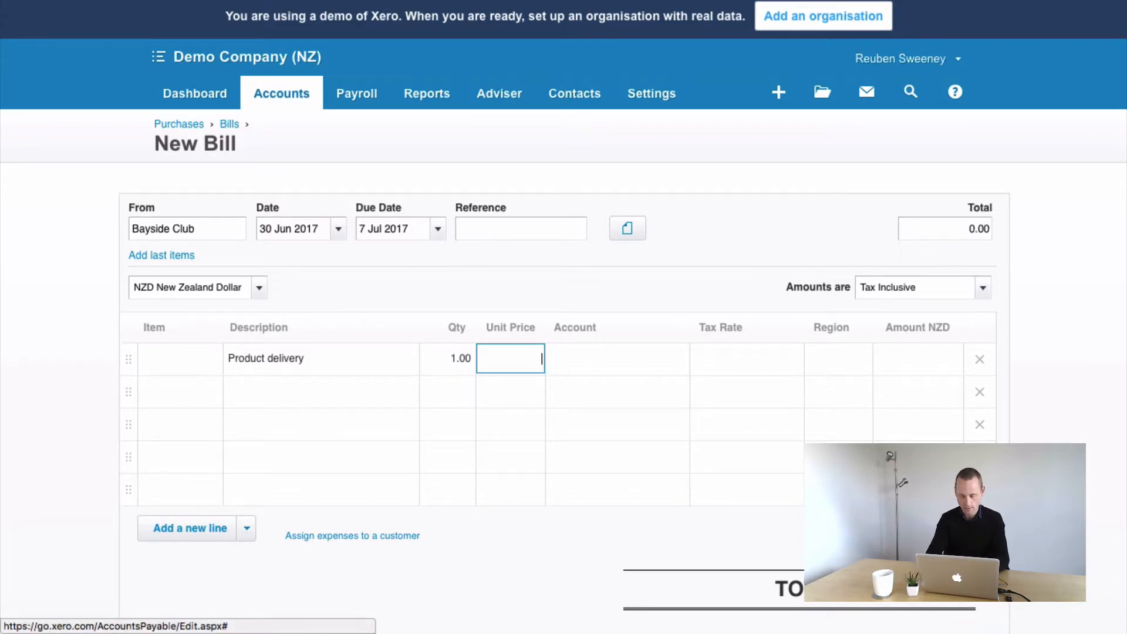
key("shift+Tab")
type("4")
key("Tab")
type("400")
Assign the Product delivery line to account 310 - Cost of Goods Sold and the North region
key("Tab")
type("cos")
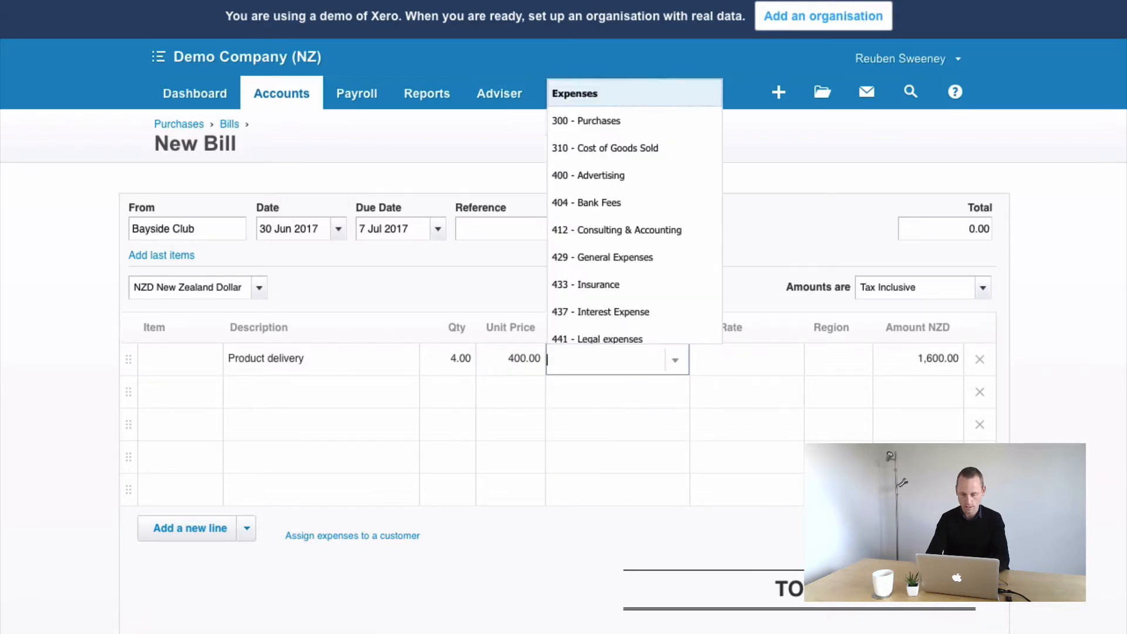
left_click(617, 387)
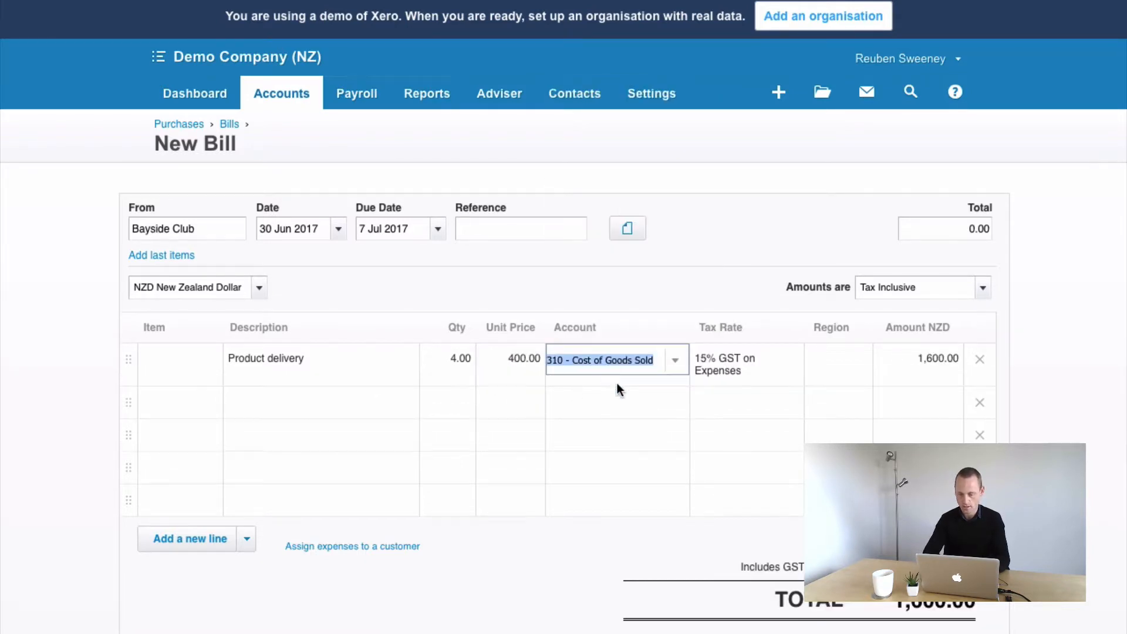
left_click(654, 319)
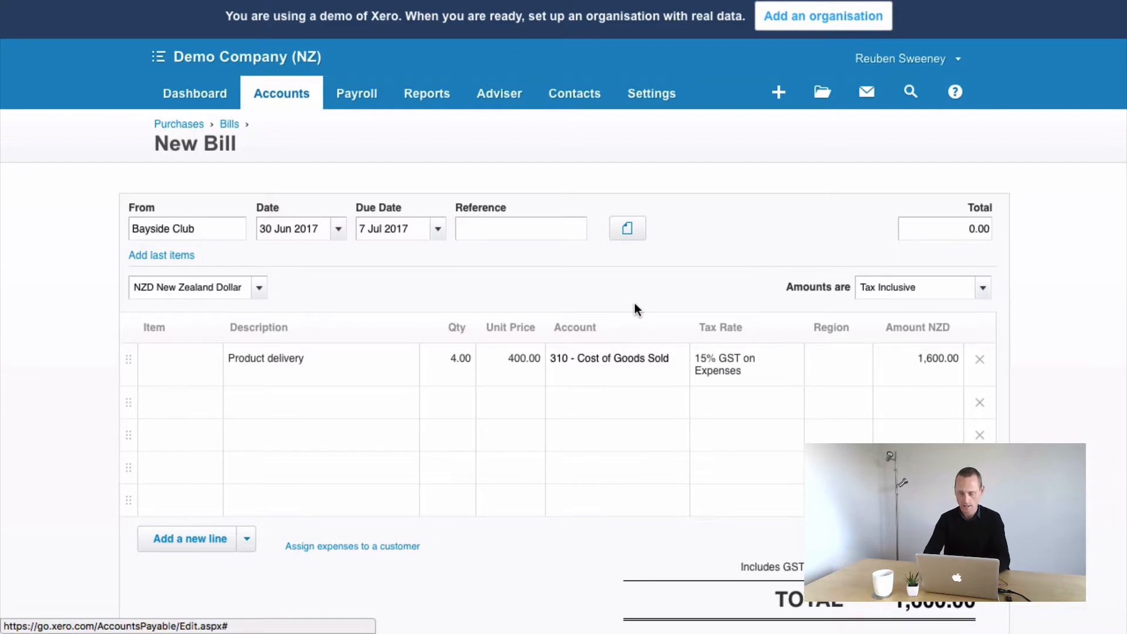
left_click(851, 383)
left_click(858, 360)
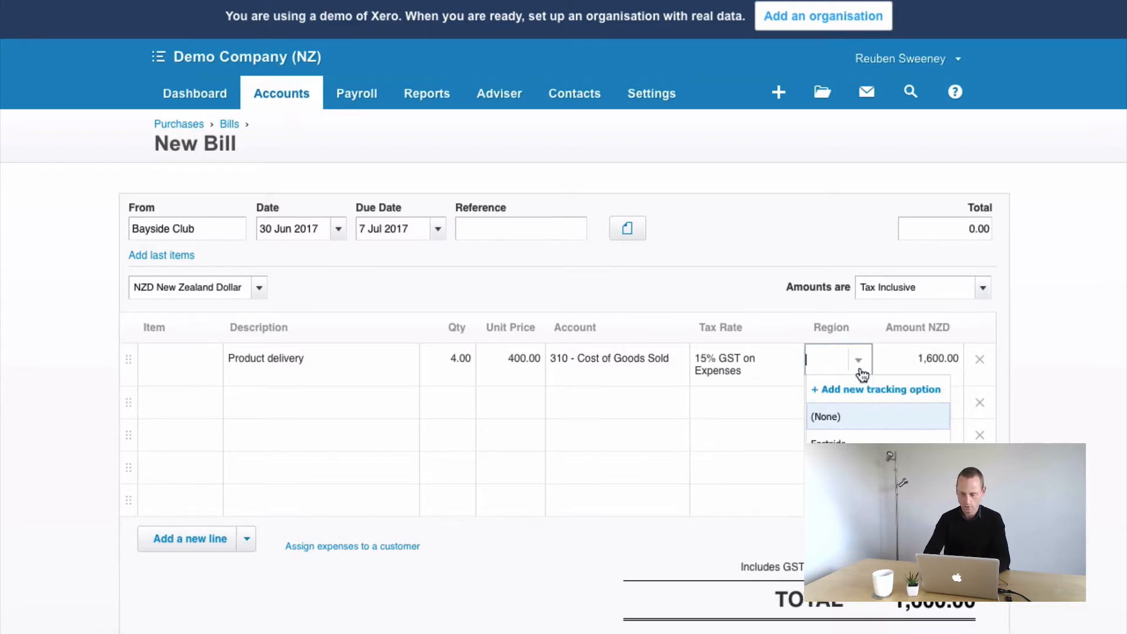
left_click(845, 471)
left_click(1048, 441)
Approve the Bayside Club bill and dismiss the approval message
scroll(1052, 442, "down", 4)
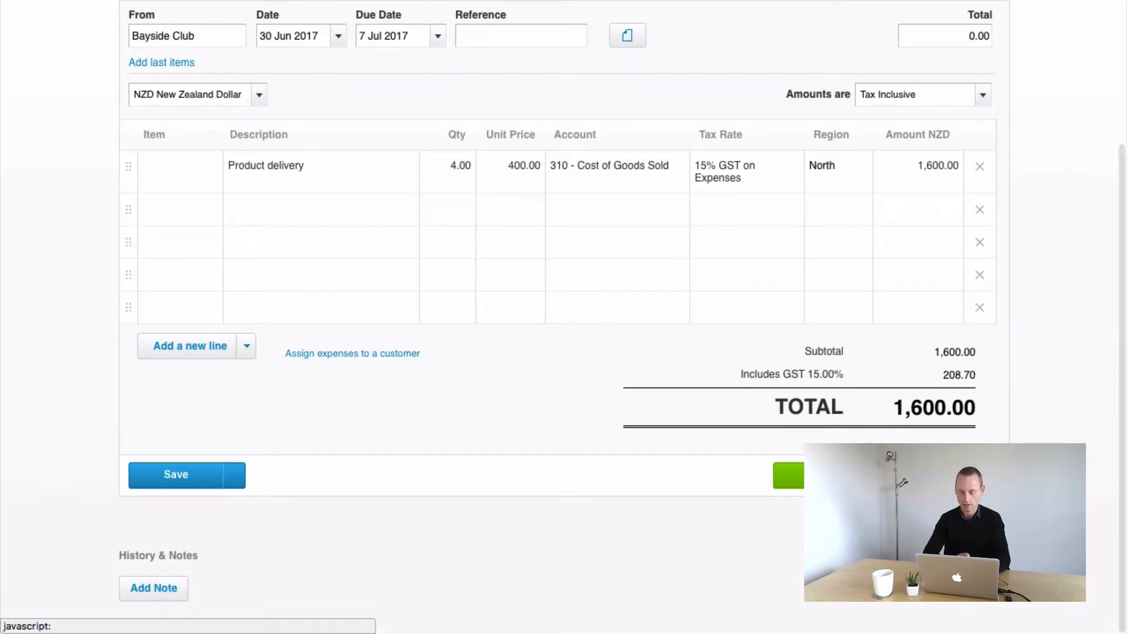
left_click(789, 476)
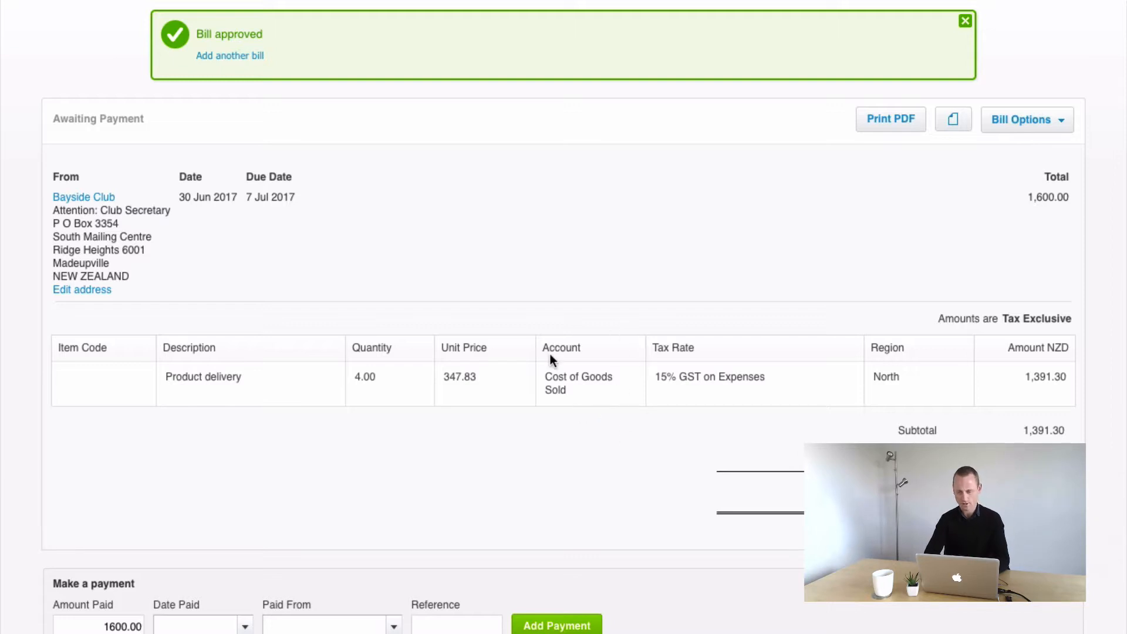
left_click(966, 23)
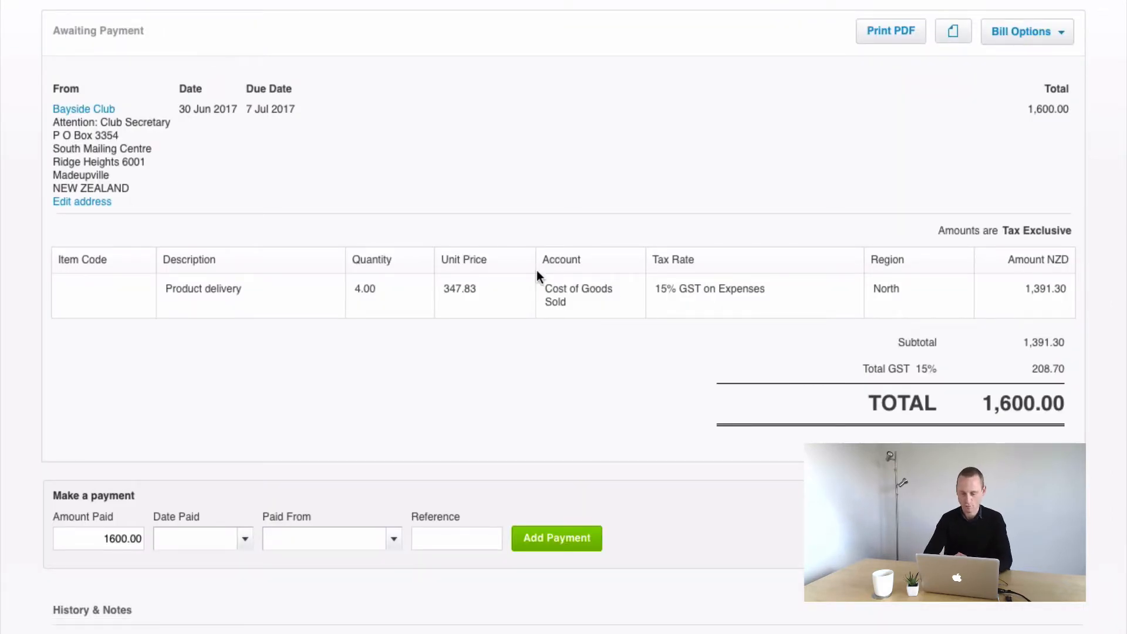
Return to the bills list and open the Bayside Wholesale prepayment dated 26 Jun 2017
scroll(492, 337, "down", 3)
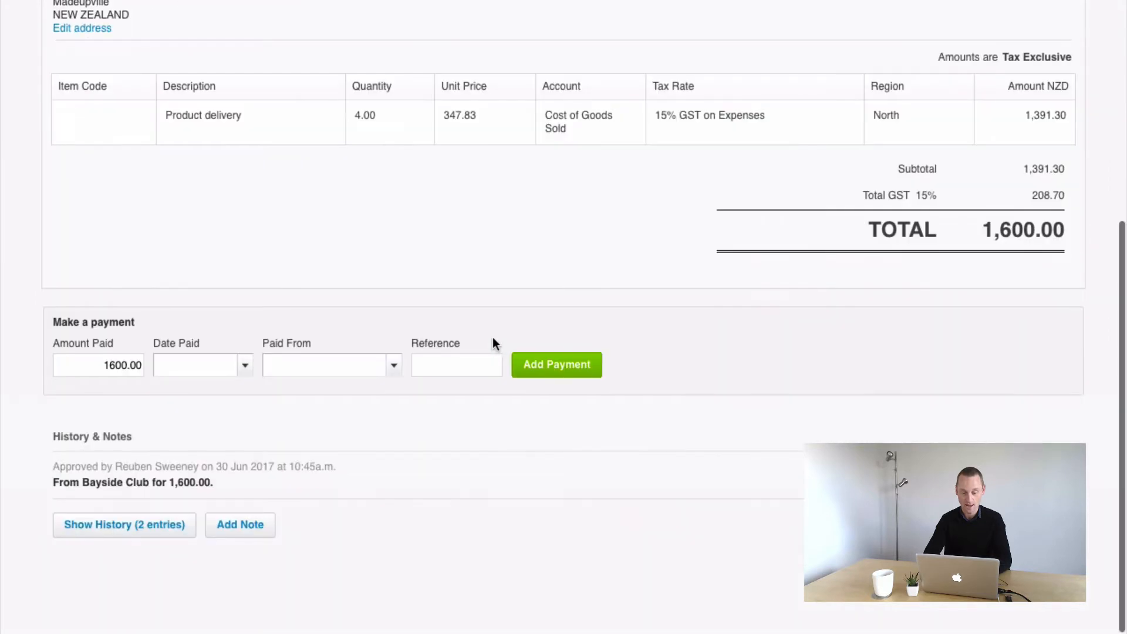
scroll(492, 337, "up", 6)
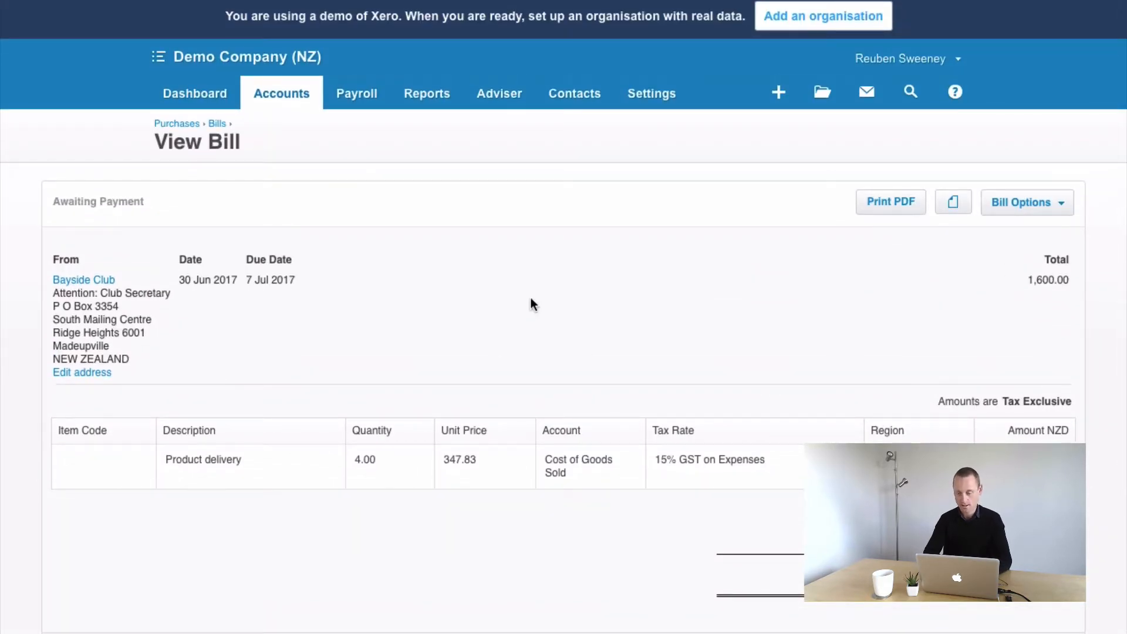
left_click(218, 125)
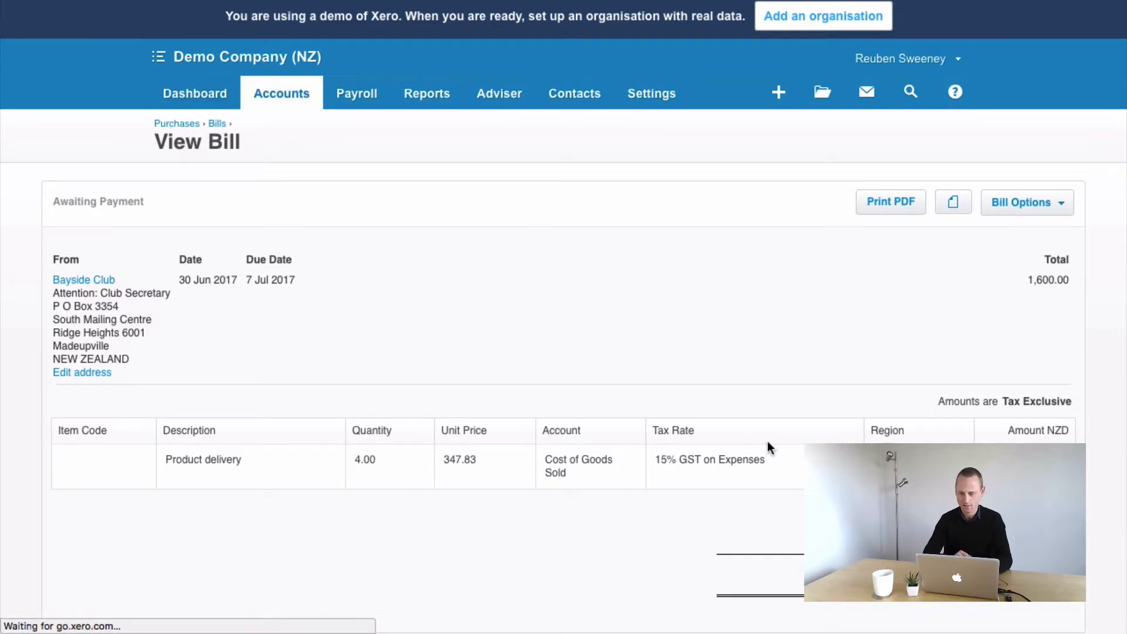
scroll(770, 447, "down", 3)
scroll(768, 442, "down", 4)
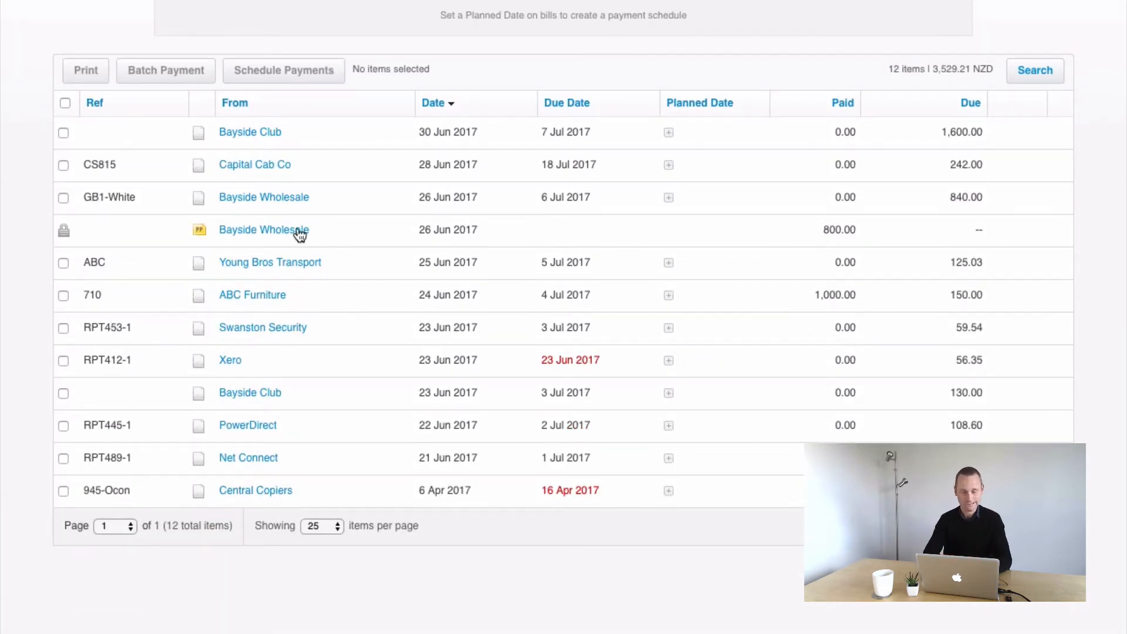
left_click(200, 233)
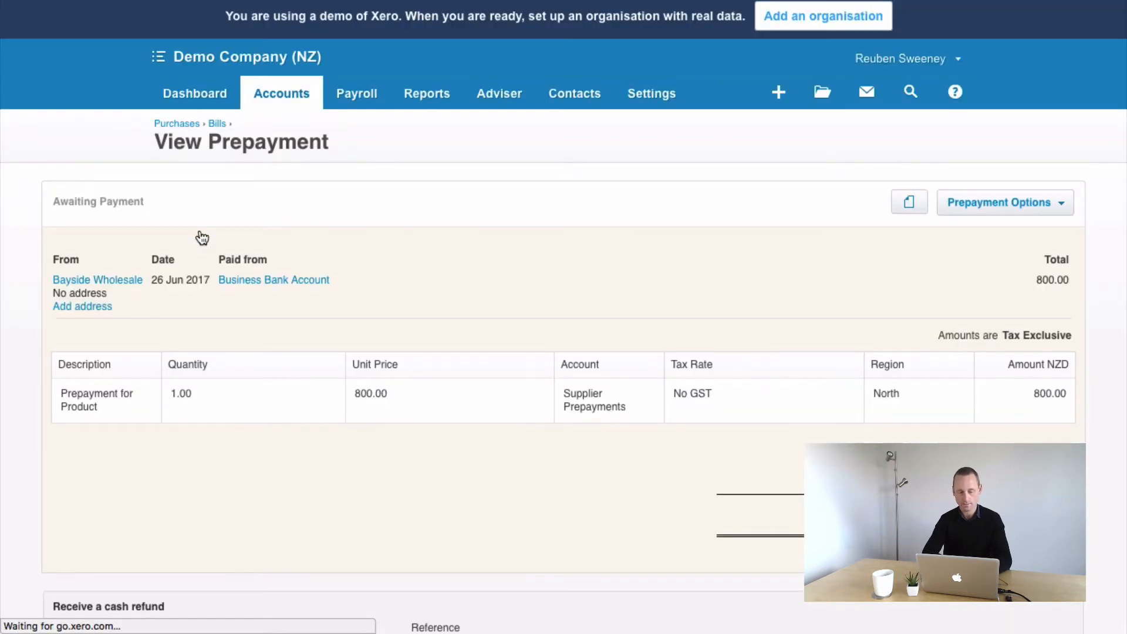
Allocate 800.00 of the prepayment's credit to the Bayside Wholesale bill GB1-White
left_click(1057, 203)
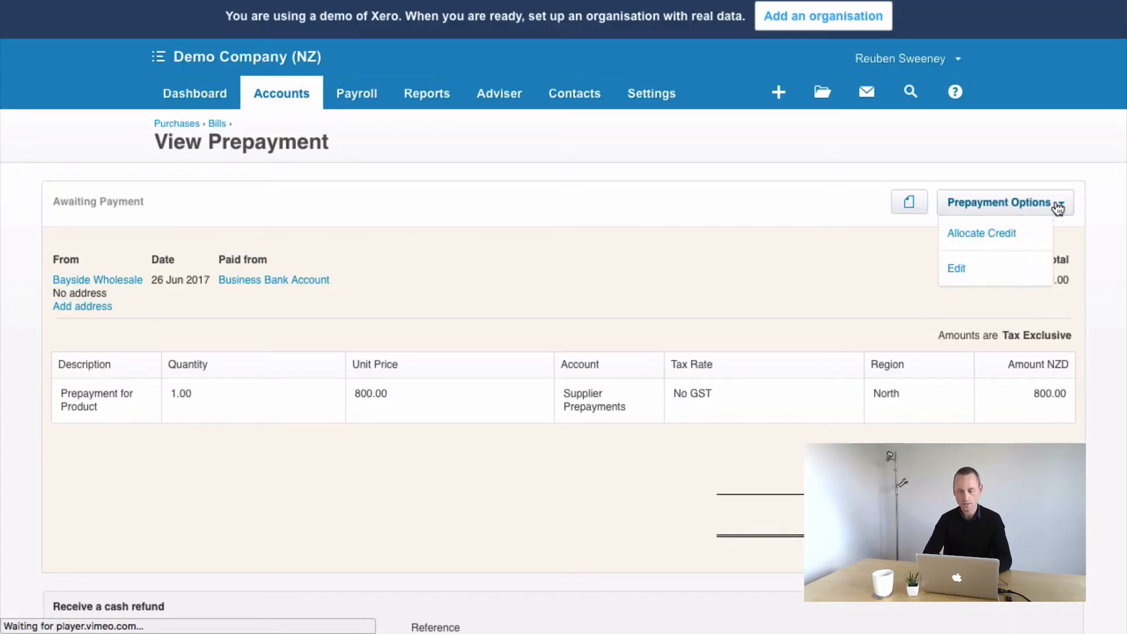
left_click(978, 235)
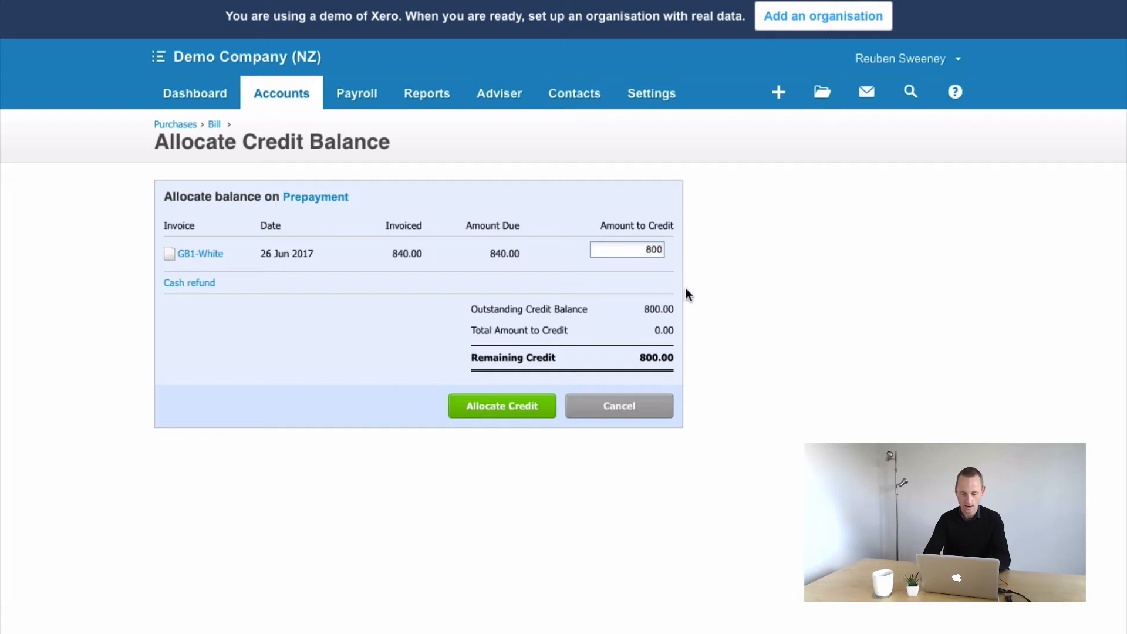
key("Tab")
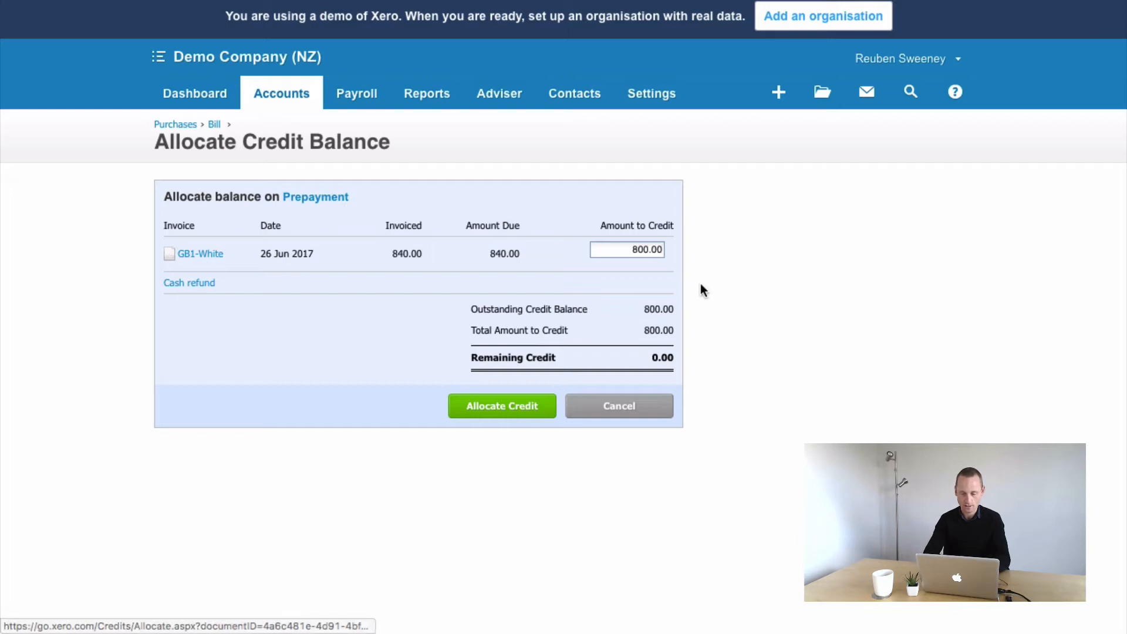
left_click(513, 410)
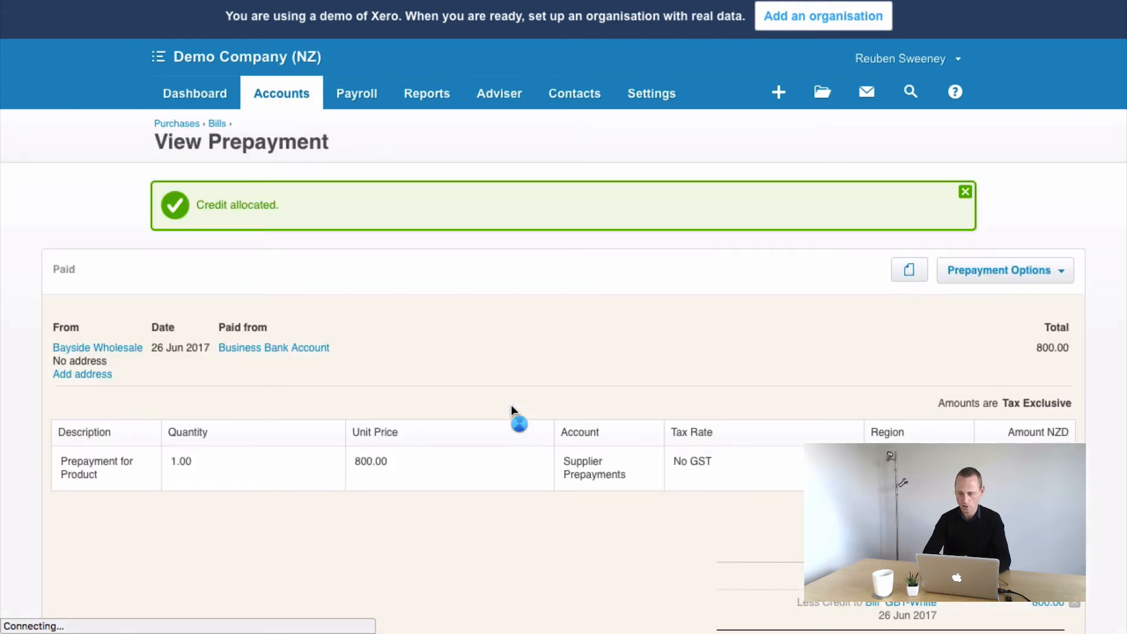
Review the prepayment's credit allocation and look through the list of paid bills
scroll(510, 404, "down", 2)
scroll(510, 404, "down", 3)
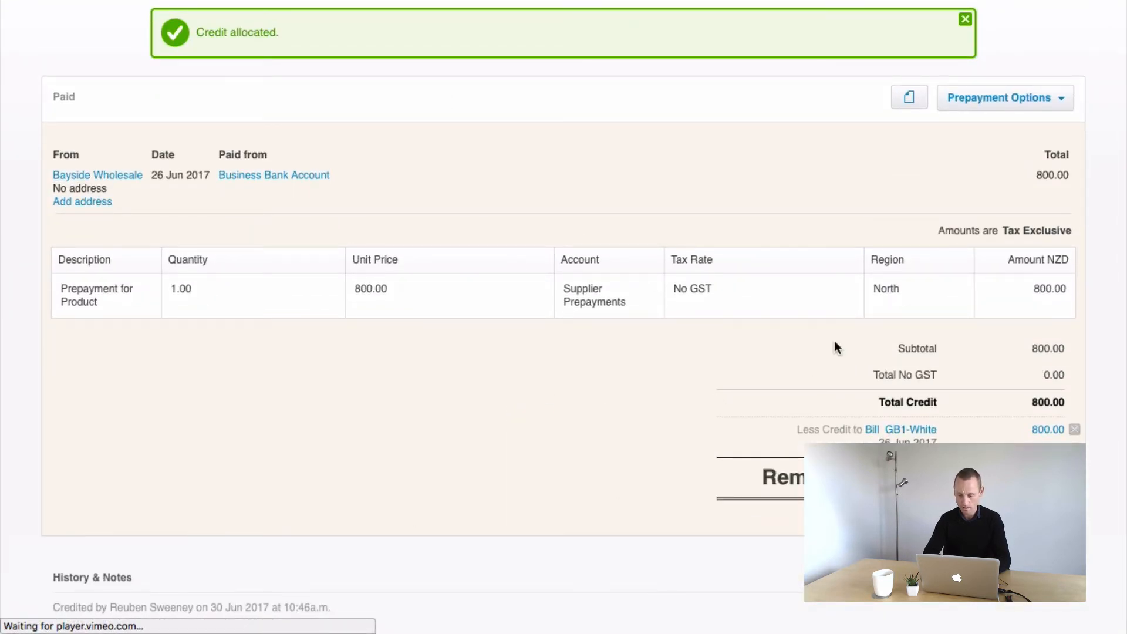
scroll(836, 347, "up", 4)
left_click(218, 83)
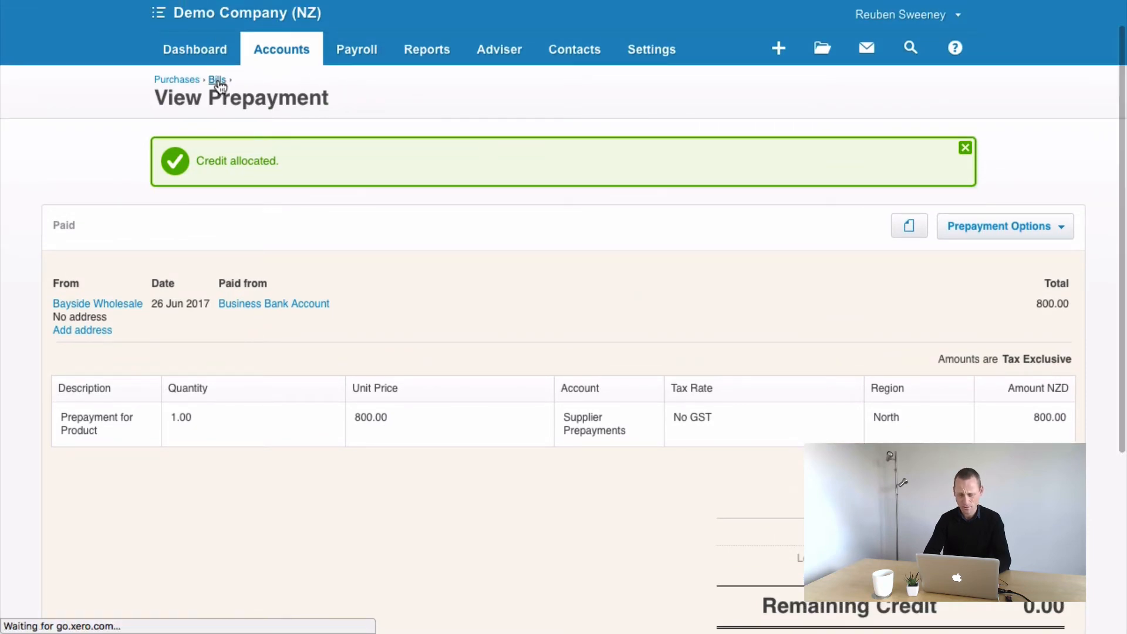
scroll(400, 375, "down", 7)
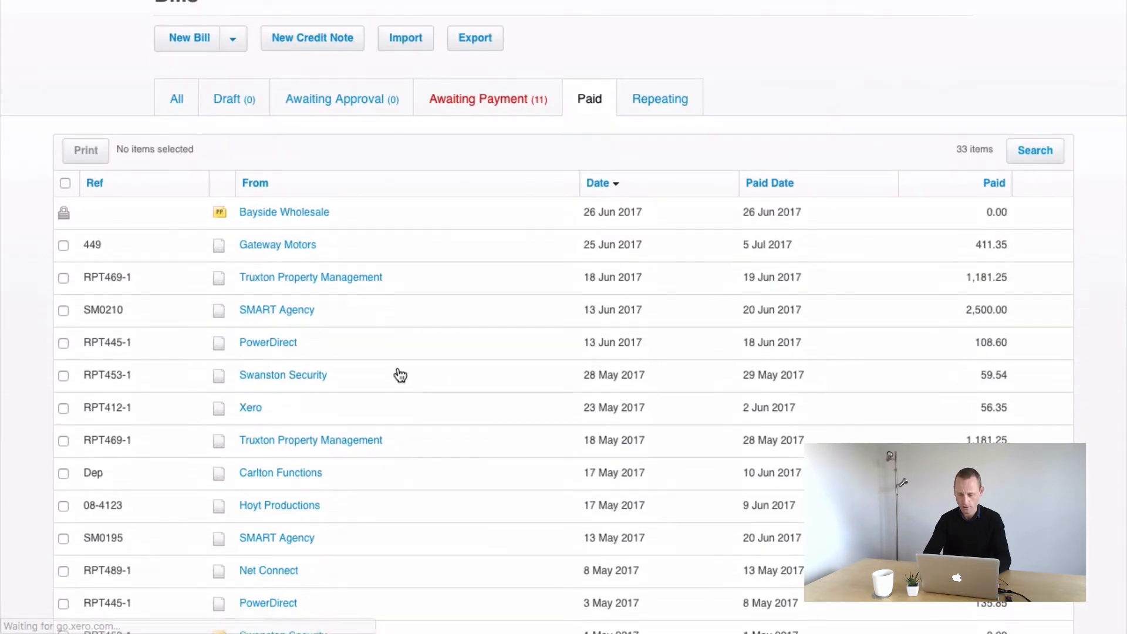
scroll(400, 375, "up", 4)
scroll(400, 375, "down", 5)
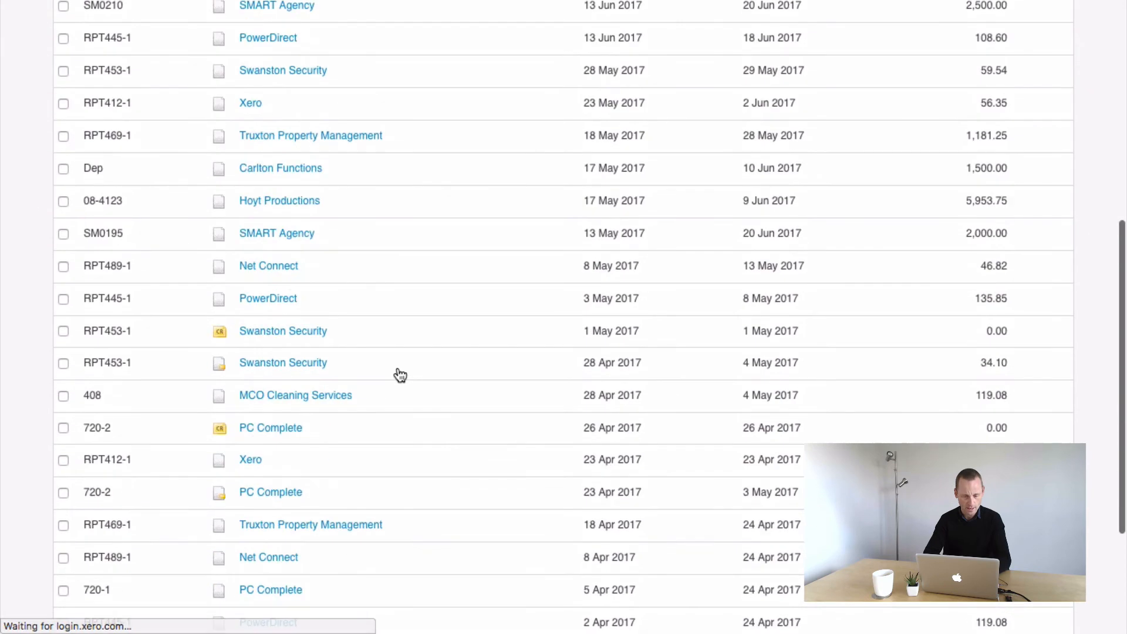
scroll(400, 375, "up", 7)
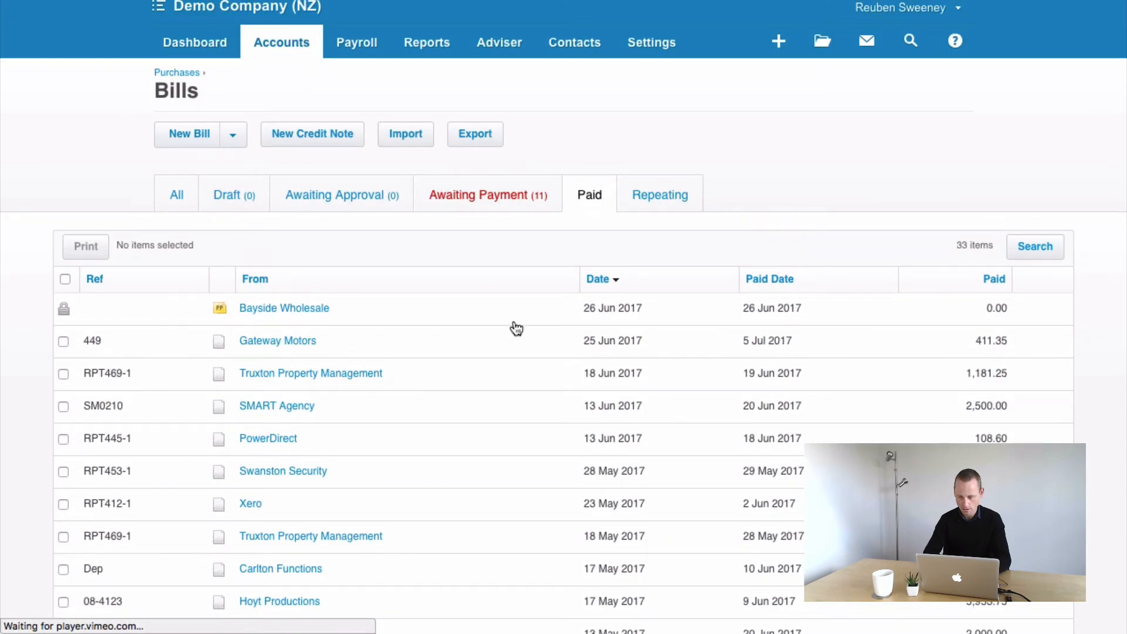
scroll(515, 329, "down", 3)
Open bill GB1-White from the bills awaiting payment and examine its prepayment deduction and amount due
scroll(514, 327, "up", 4)
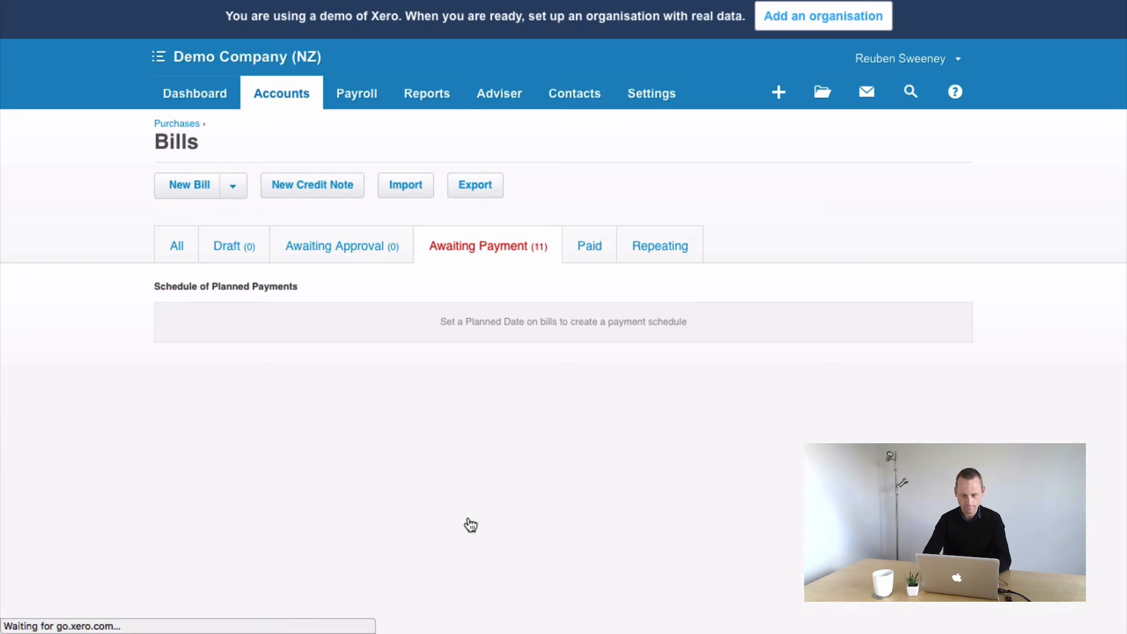
scroll(461, 431, "down", 5)
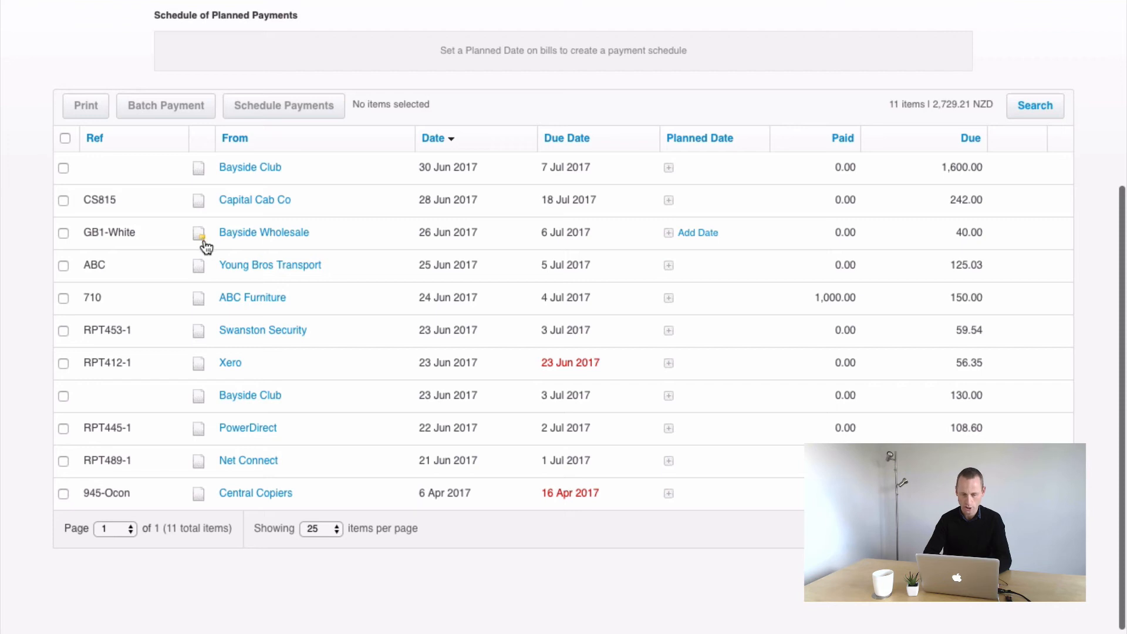
left_click(171, 232)
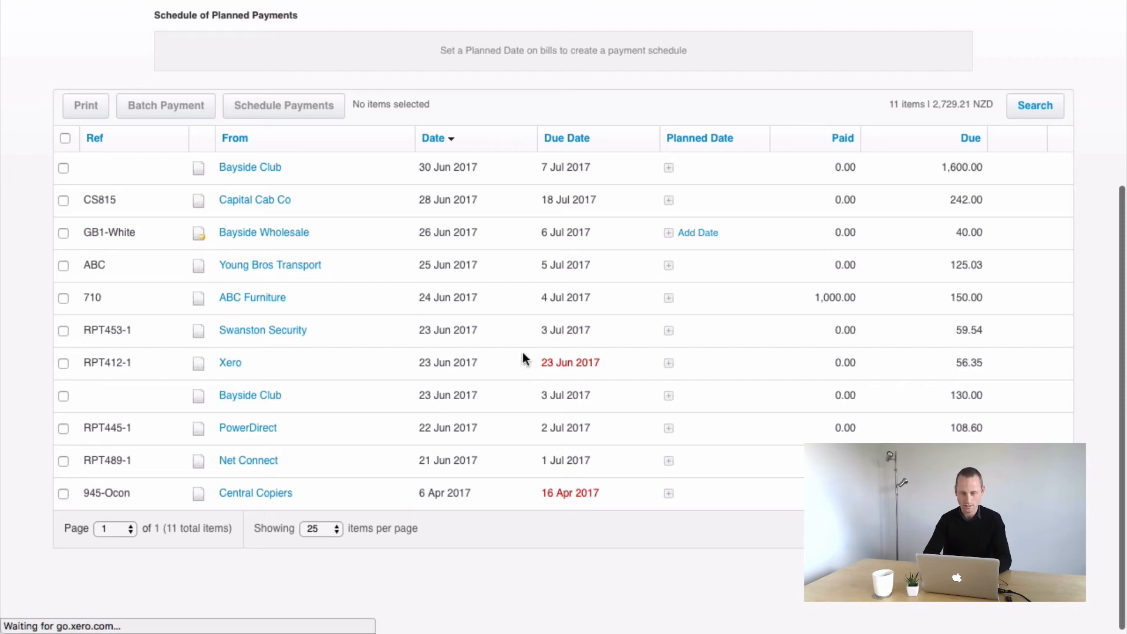
scroll(645, 358, "down", 6)
scroll(748, 364, "up", 4)
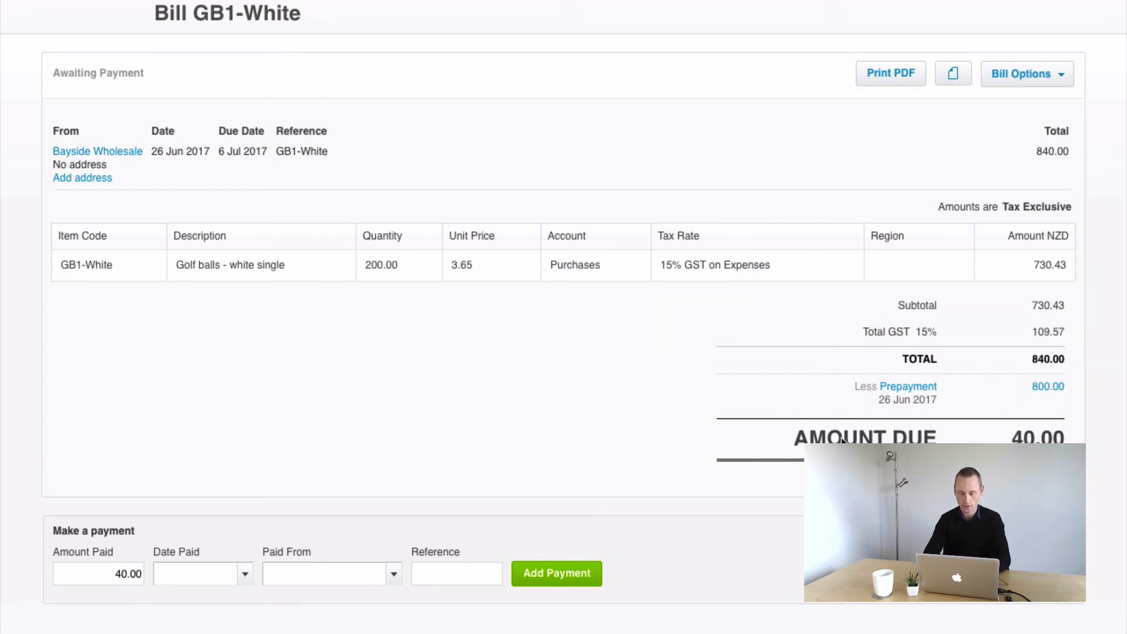
scroll(473, 402, "up", 3)
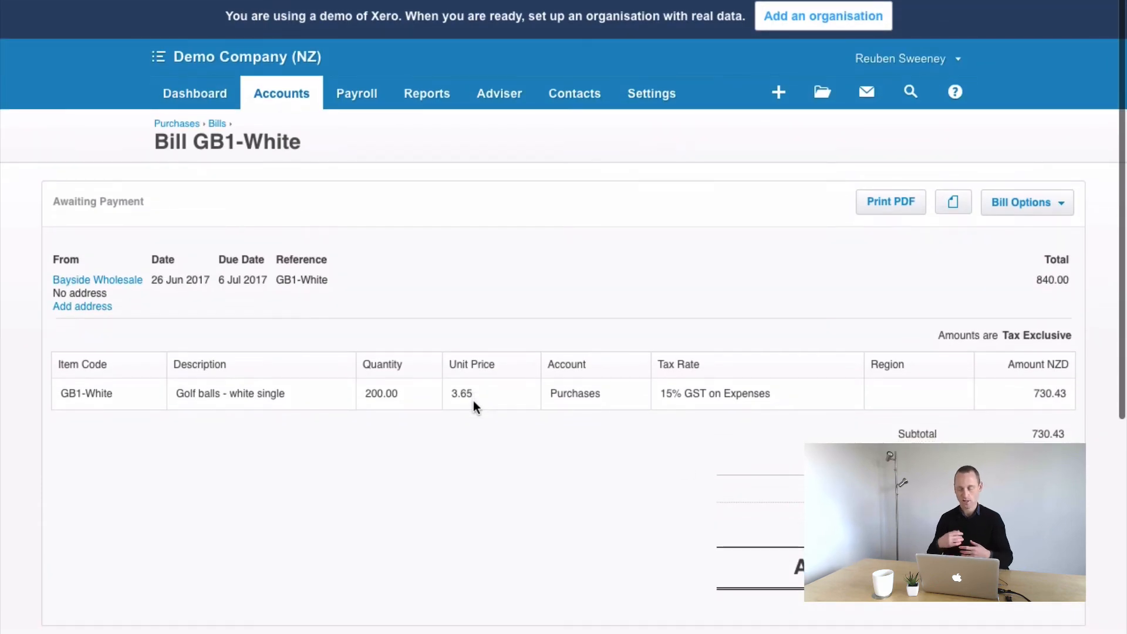